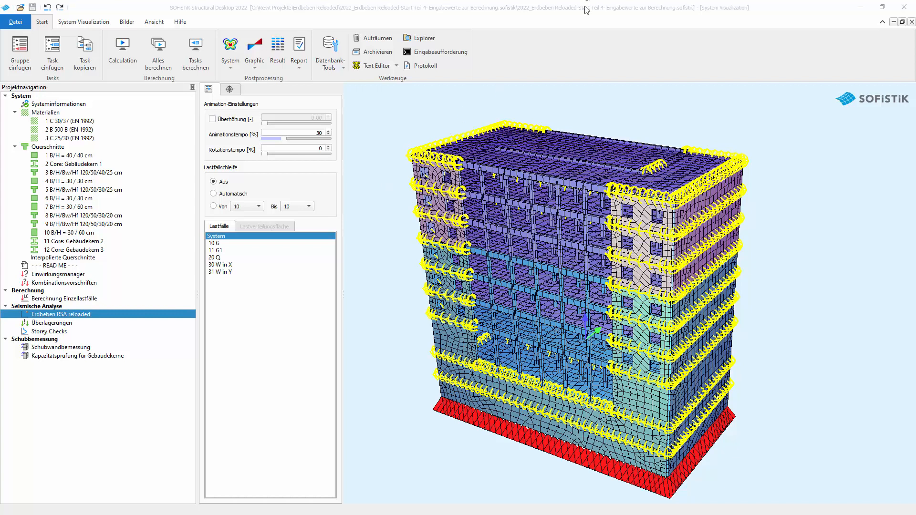
Step: Display load case 11 G1 on the building model, then return to the undeformed System view
click(582, 15)
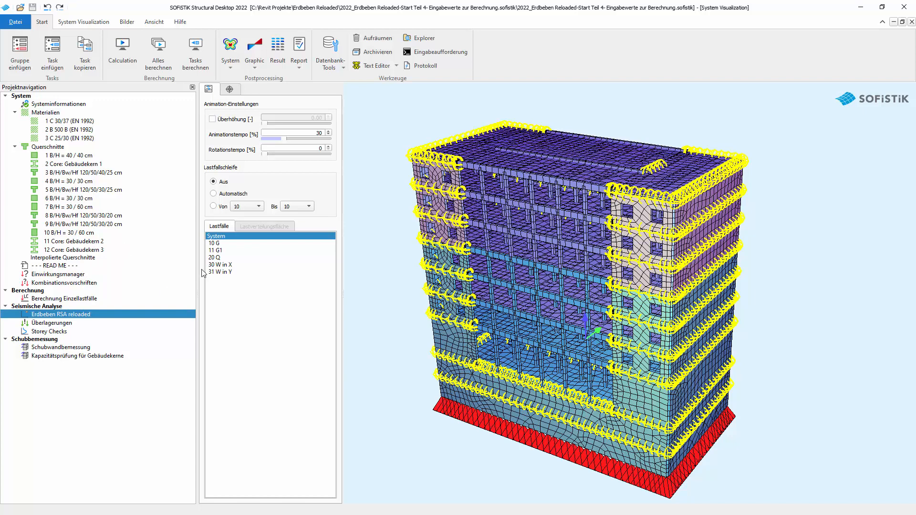
click(224, 250)
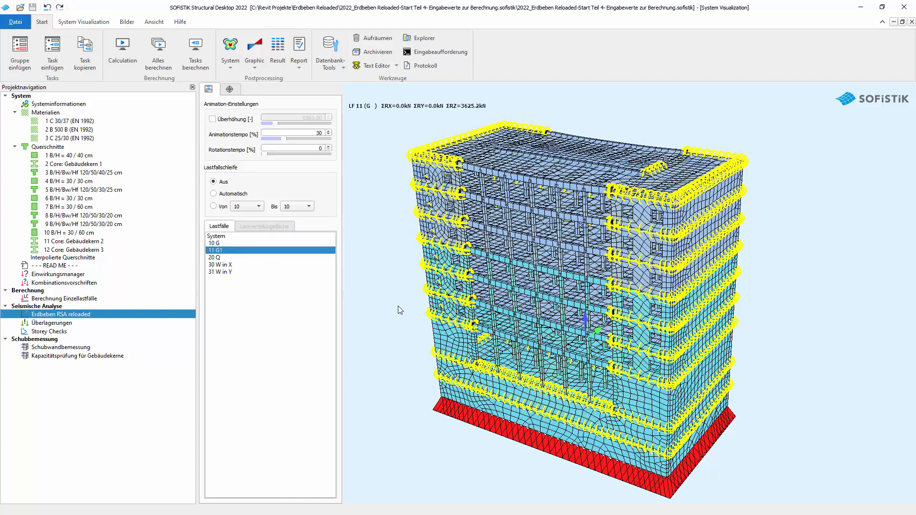
click(217, 236)
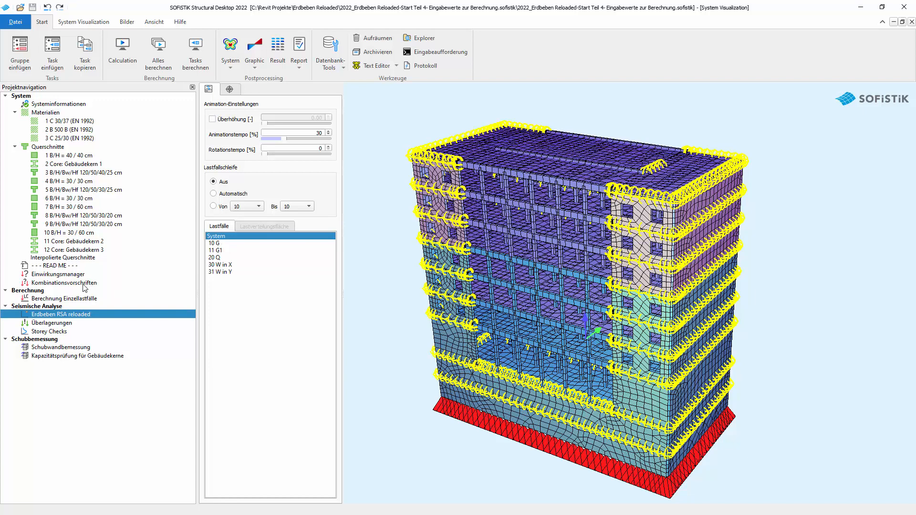
Step: Delete the Schnee (S) action from the Einwirkungsmanager
double_click(57, 276)
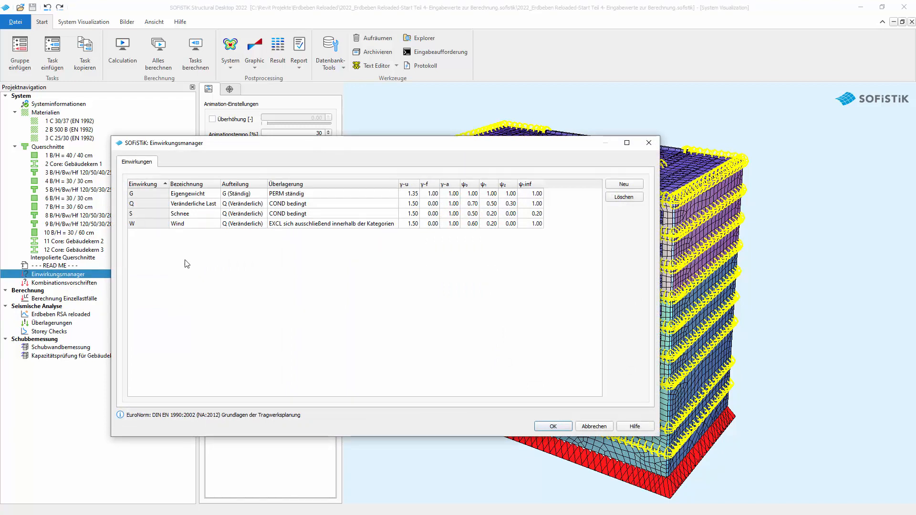
click(139, 215)
click(633, 197)
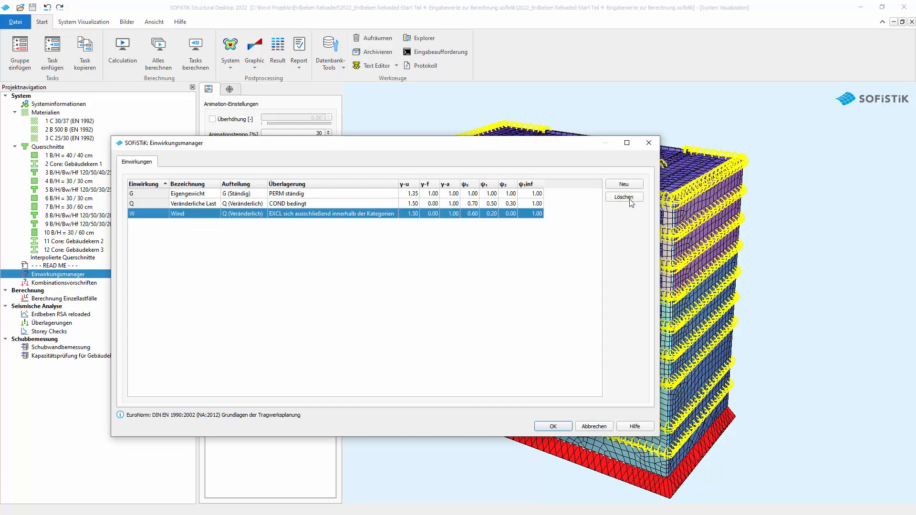
Step: Add the predefined action E Einwirkung Erdbeben and accept the revised list of actions
click(623, 184)
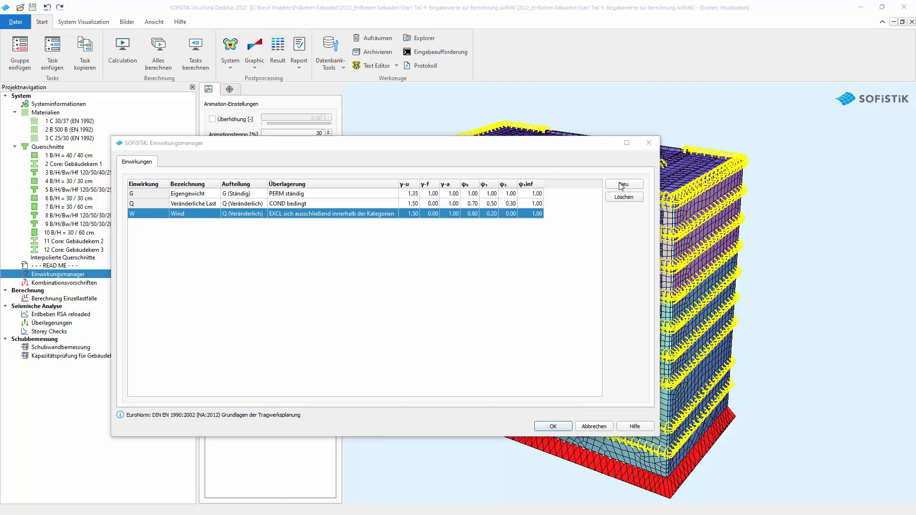
click(432, 254)
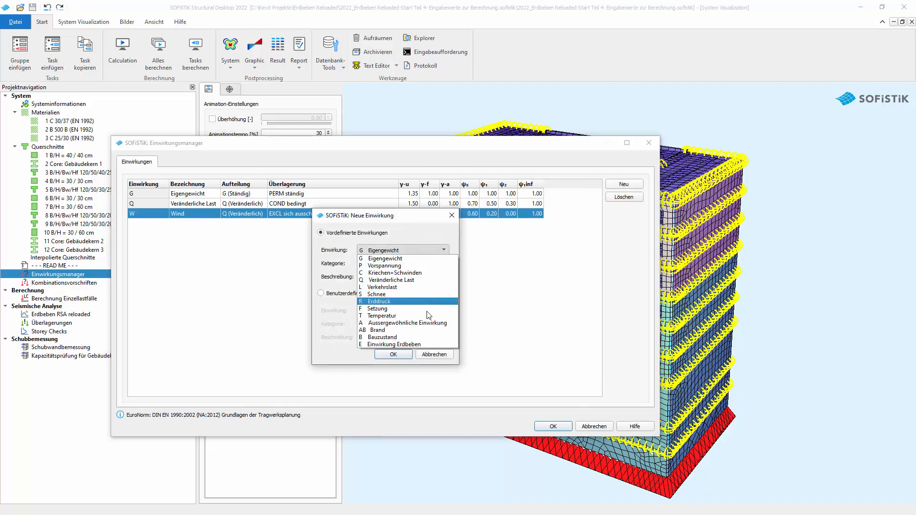
click(405, 336)
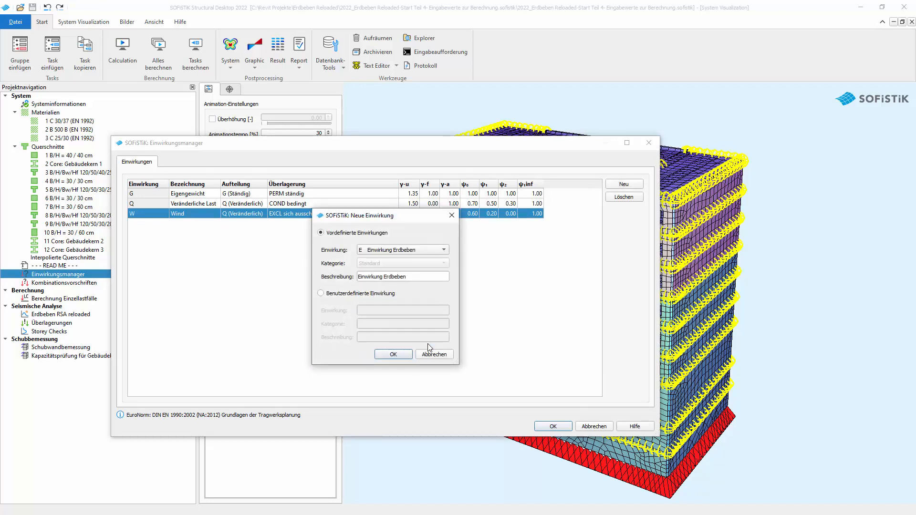
click(393, 355)
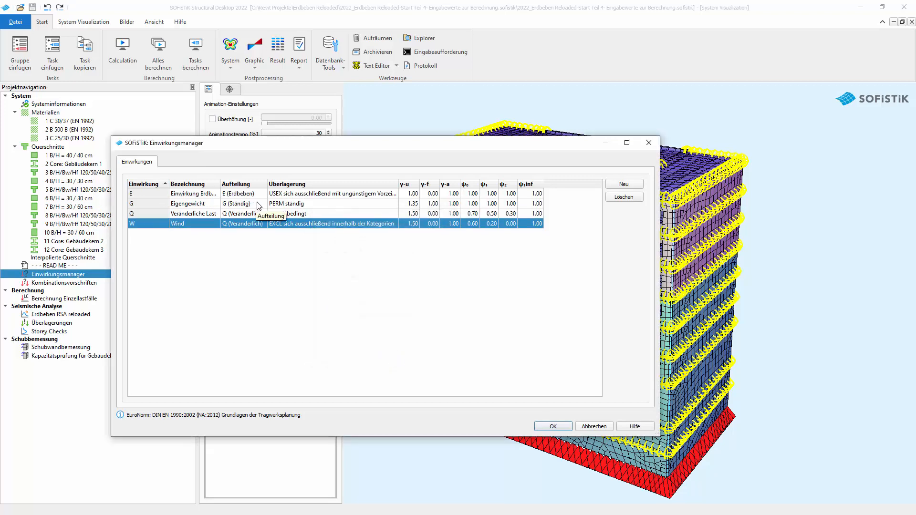
click(553, 427)
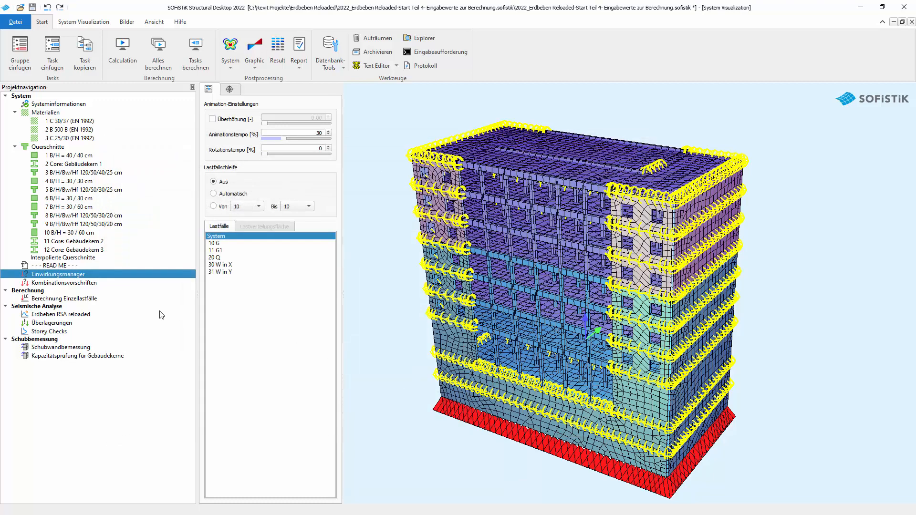
Step: Delete and reinitialise all Kombinationsvorschriften, review the combinations down to GZT Erdbeben, and accept them
click(91, 285)
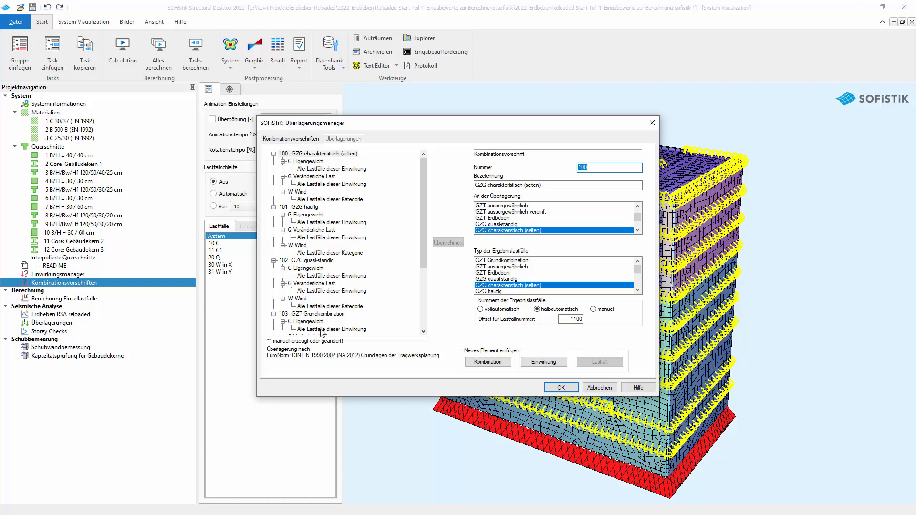
right_click(335, 158)
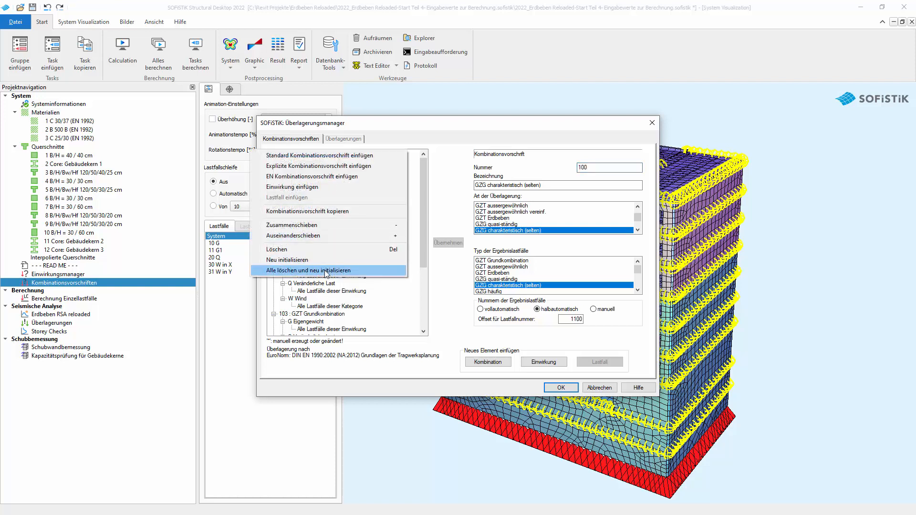
click(323, 271)
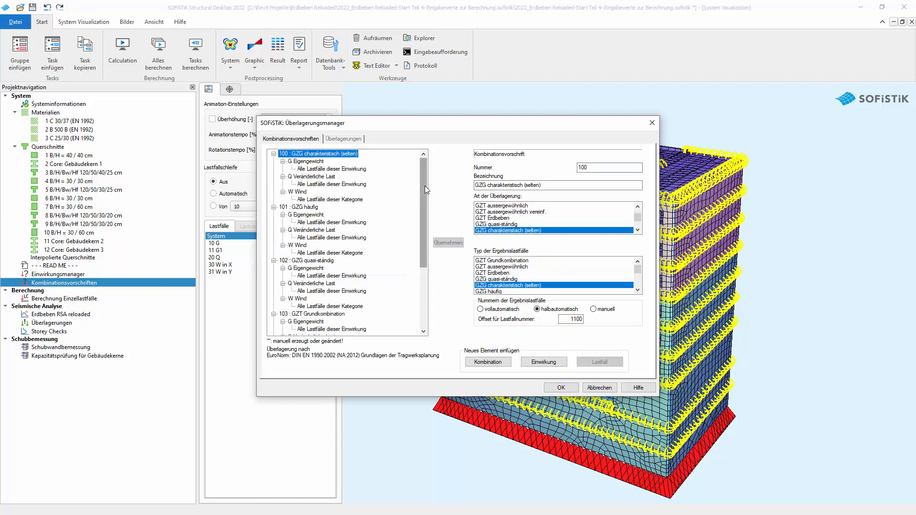
drag(425, 185, 421, 277)
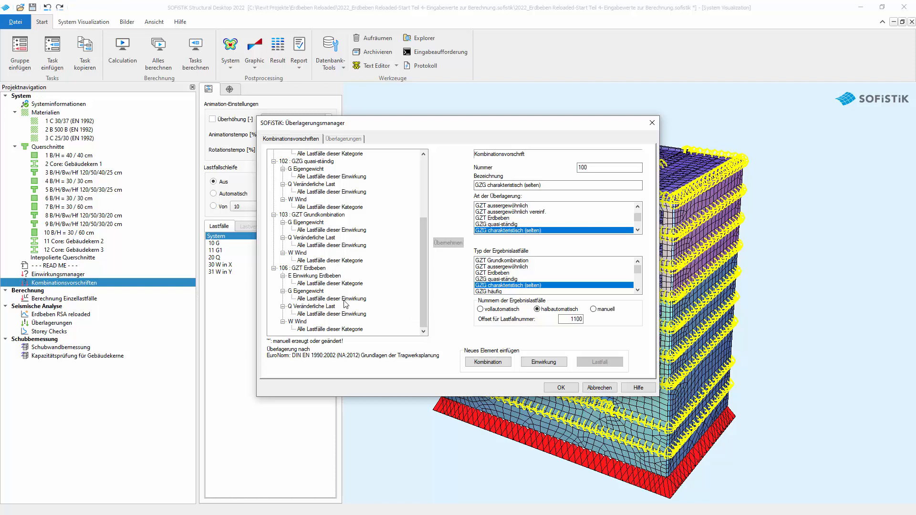
click(552, 389)
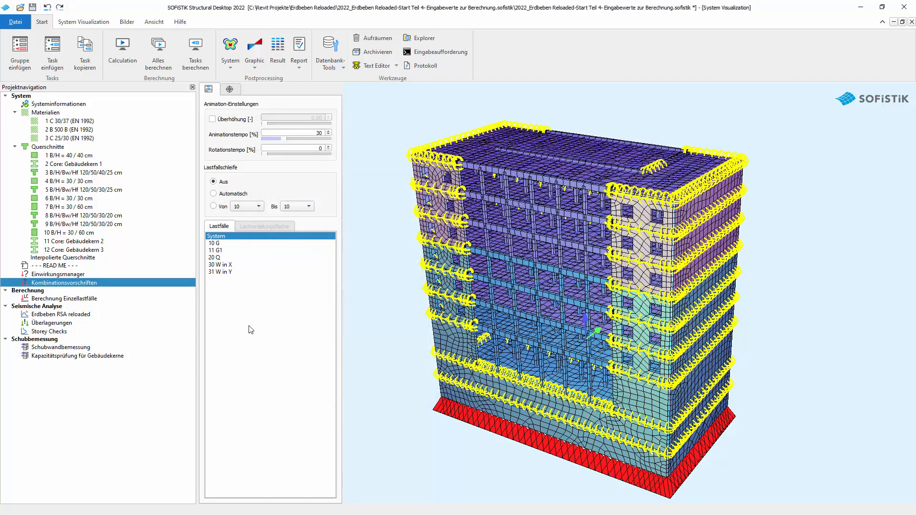
Step: Open the Erdbeben RSA reloaded task and choose Implizit neu gestartetes Arnoldi-Verfahren as the eigenvalue calculation method
click(83, 316)
double_click(83, 316)
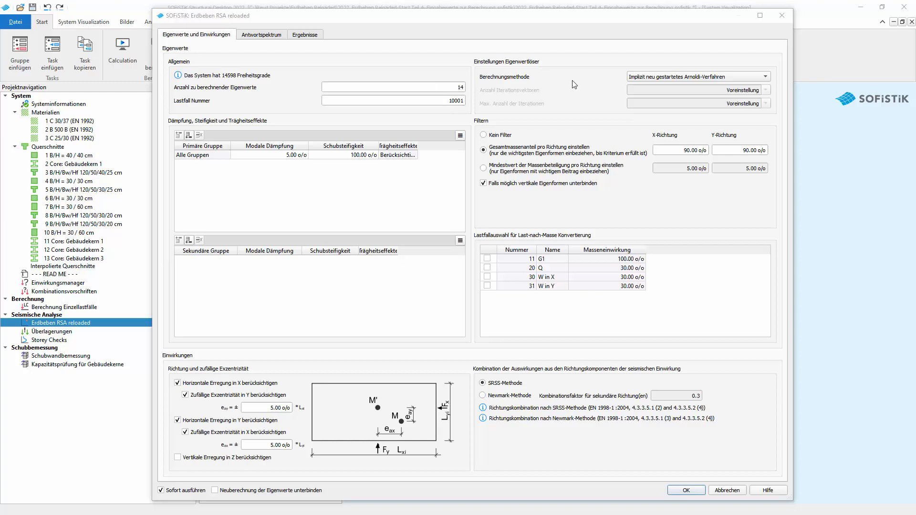
click(765, 76)
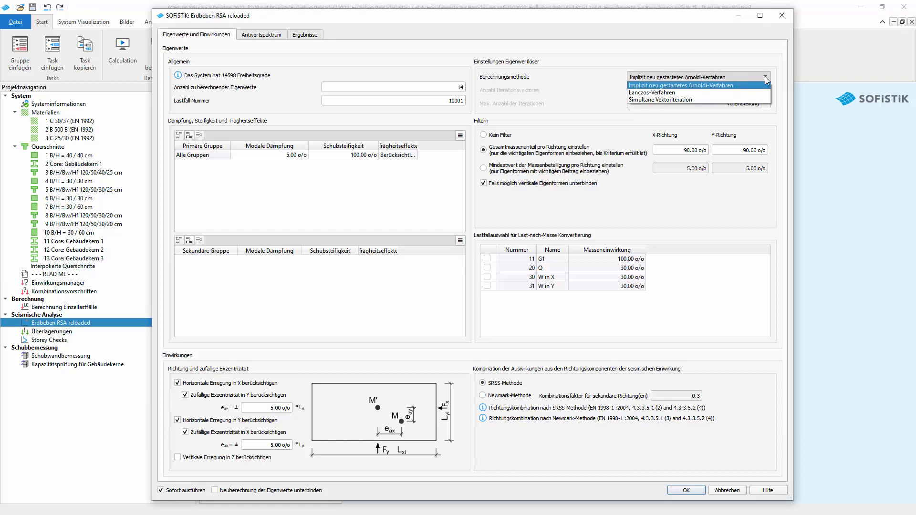
click(729, 86)
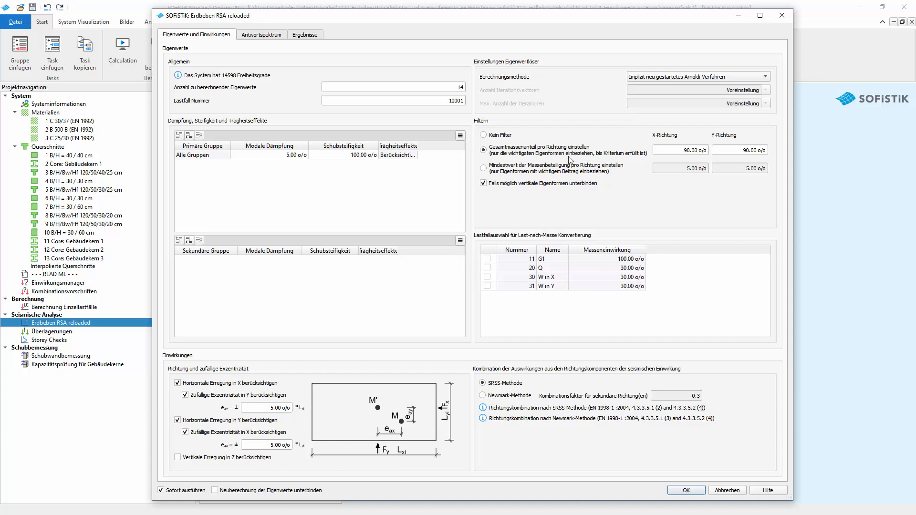
Step: Set the number of eigenvalues to compute to 10, disable immediate execution, and accept the task settings
double_click(457, 87)
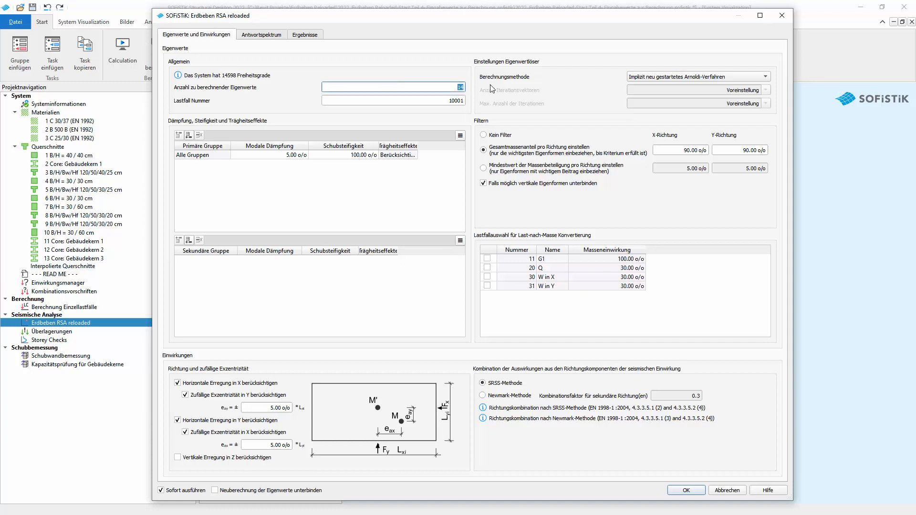
text(10)
click(161, 490)
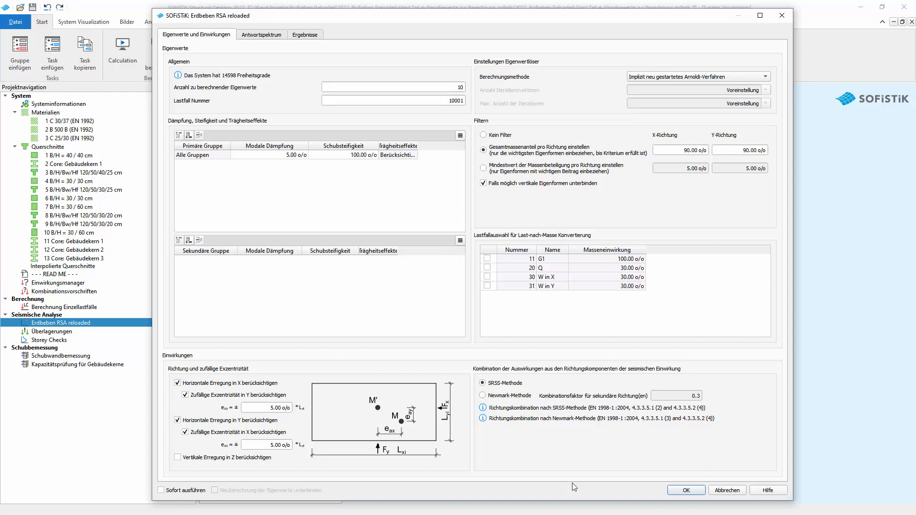
click(685, 490)
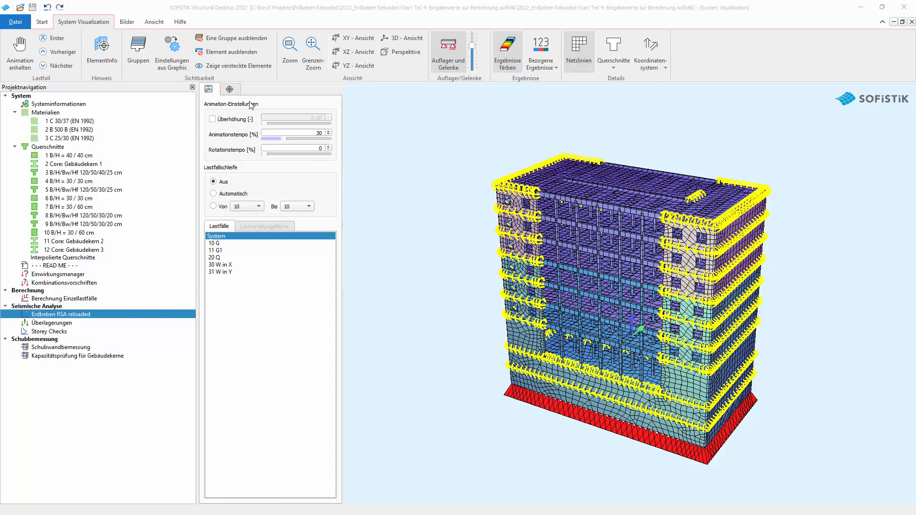
Step: Hide all element groups and display only the Stab and Quad elements of group 110
click(142, 46)
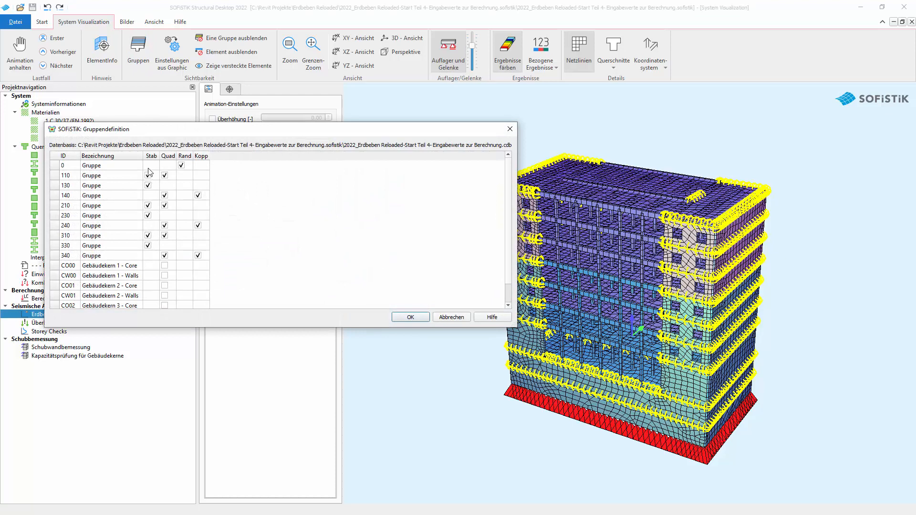
drag(151, 166, 199, 258)
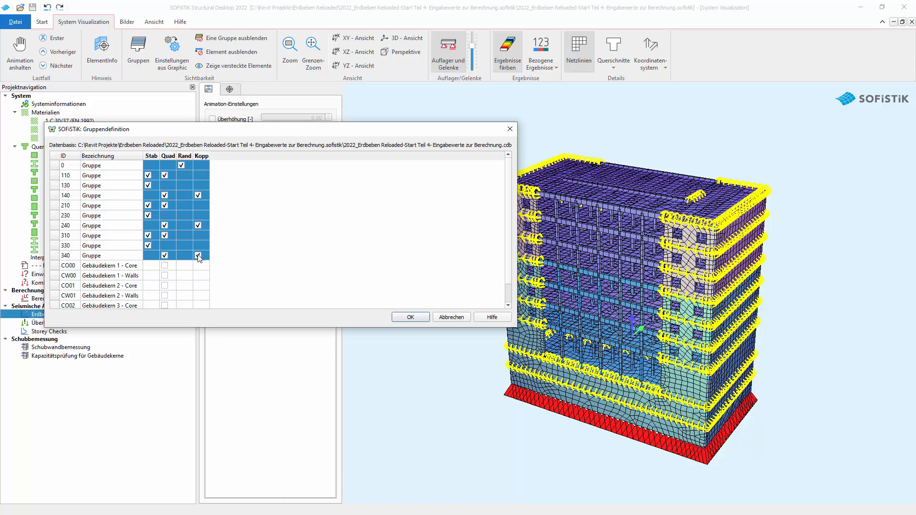
click(198, 256)
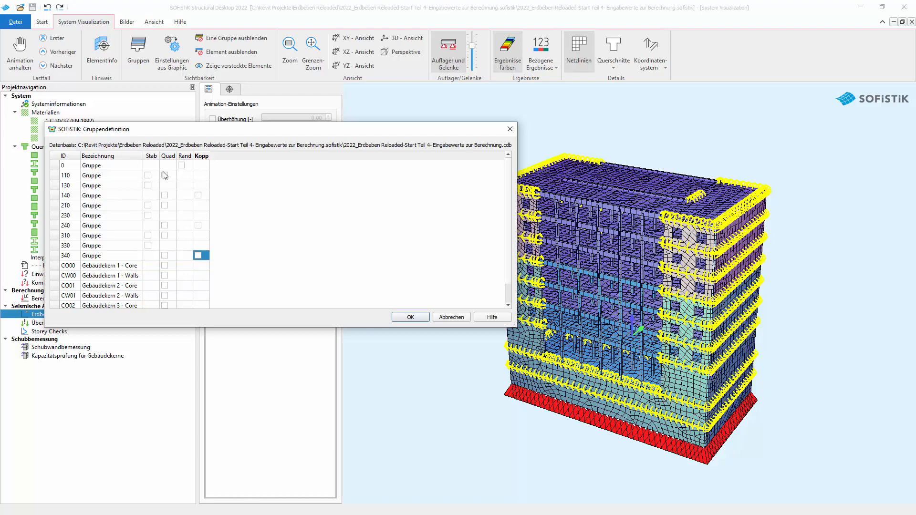
click(148, 175)
click(410, 318)
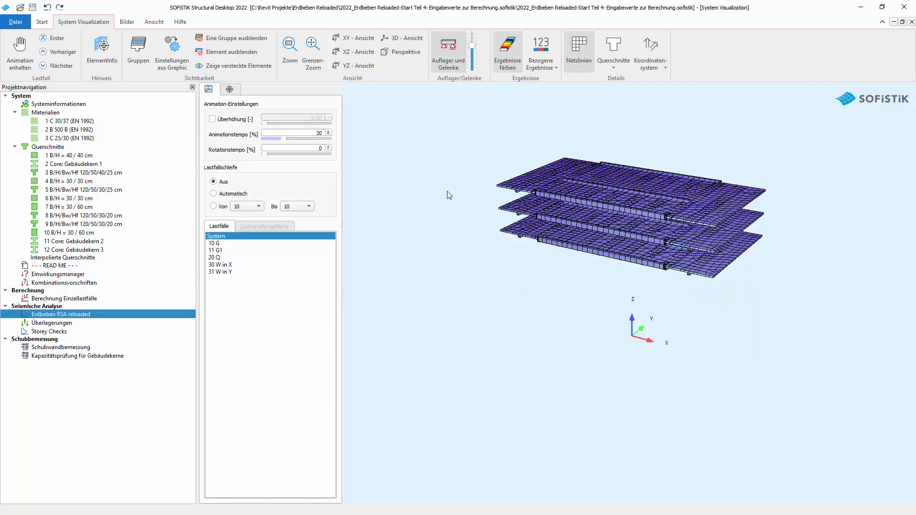
Step: Add groups 130 and 140 to the displayed model so the upper storeys' columns and walls show
click(138, 50)
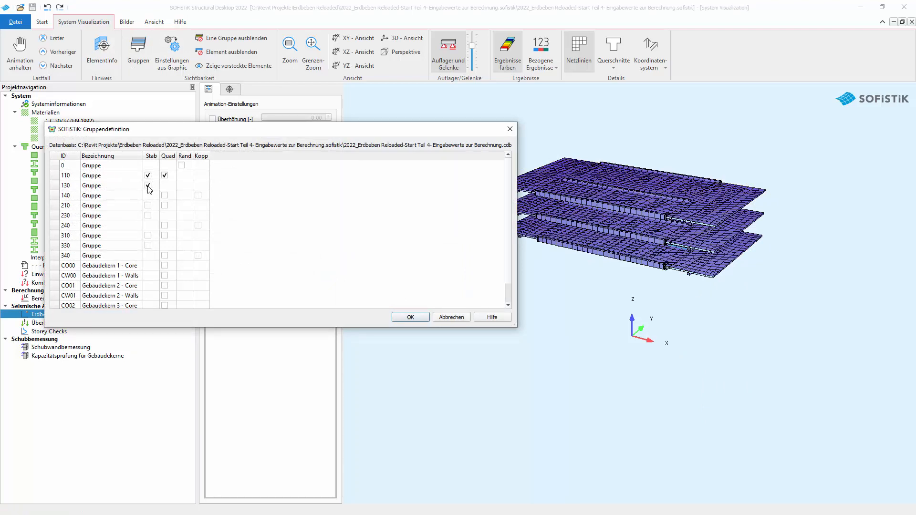
click(164, 196)
click(409, 317)
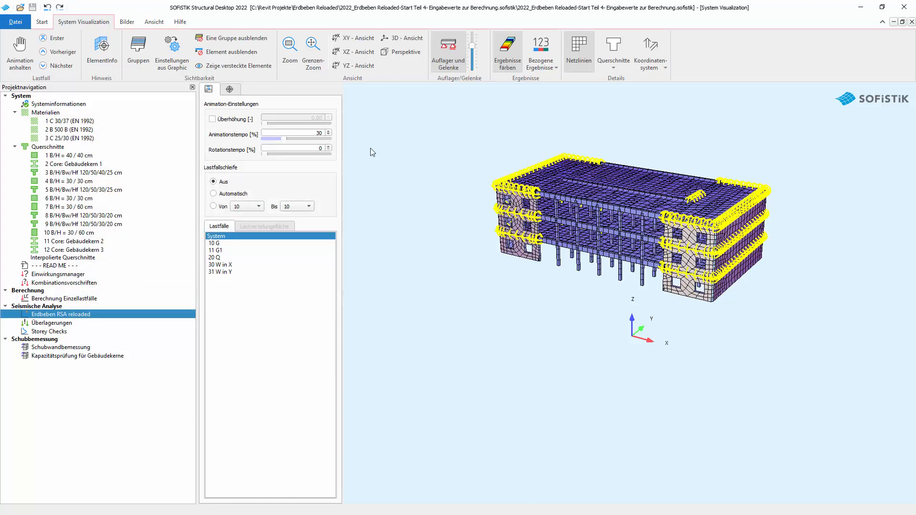
Step: Hide groups 110 to 140 and display the basement groups, including 310 and 340, instead
click(138, 58)
drag(146, 165, 194, 196)
click(200, 198)
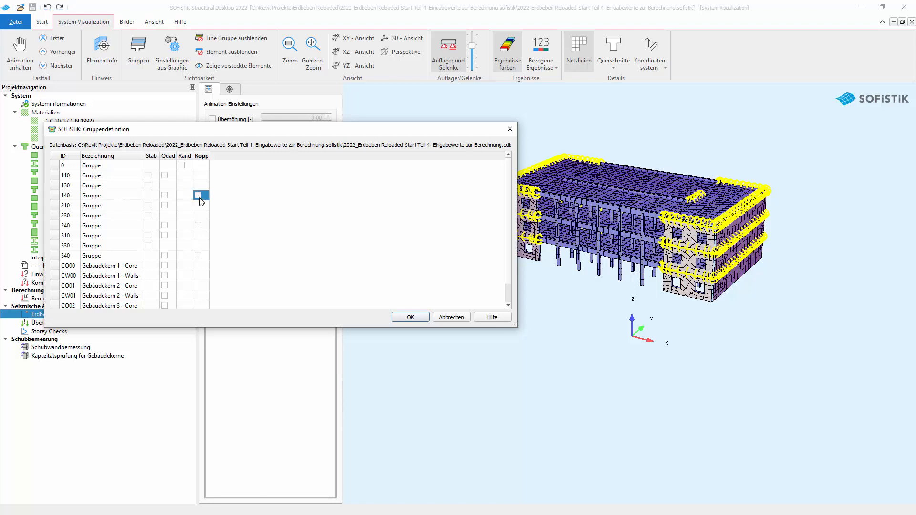
click(148, 235)
click(164, 235)
click(165, 256)
click(412, 317)
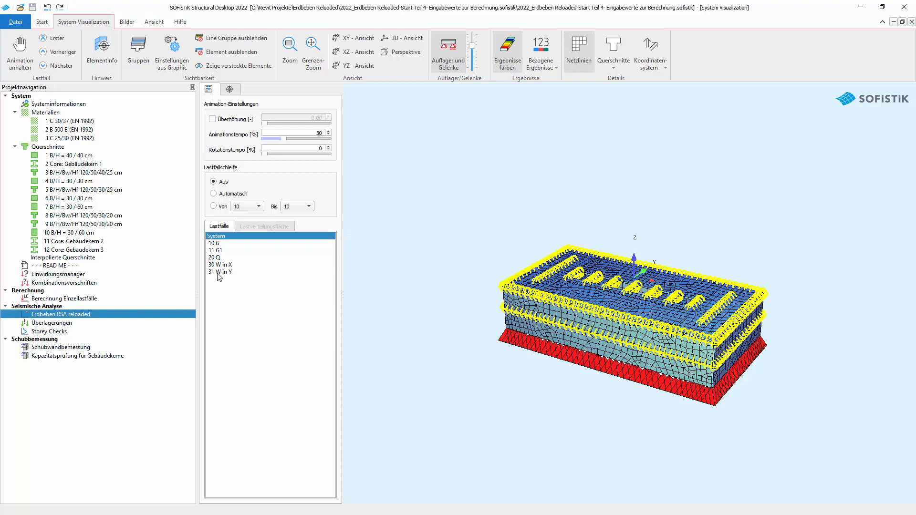
Step: Reopen the Erdbeben RSA reloaded task and add Gruppe 310 to the primary groups for damping, stiffness and inertia effects
double_click(79, 315)
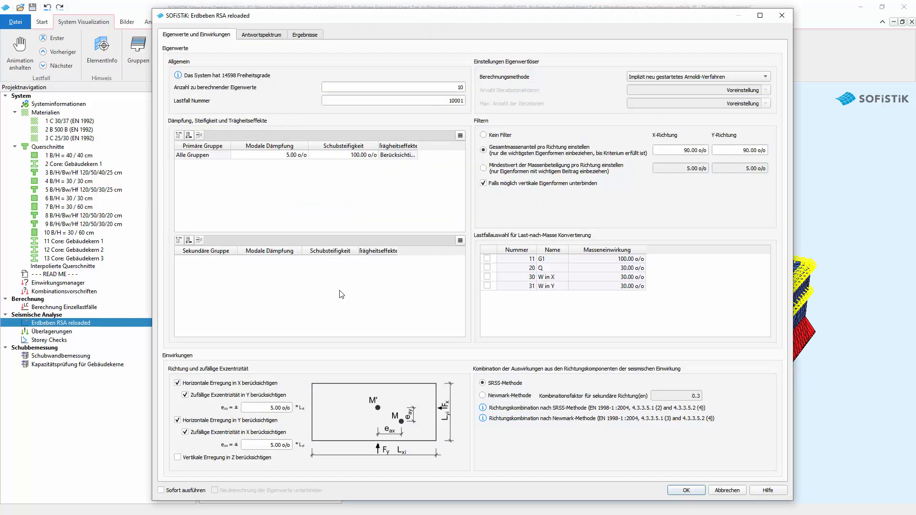
click(187, 136)
click(509, 264)
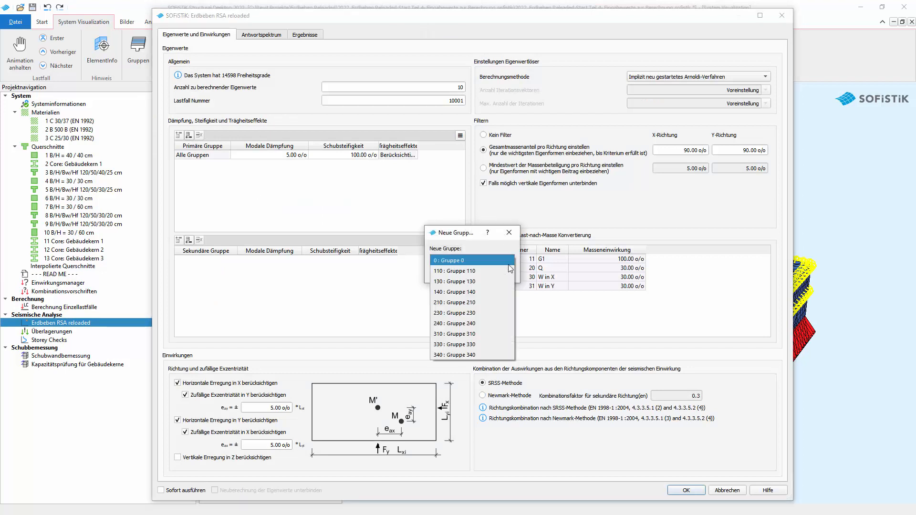
click(497, 333)
click(462, 273)
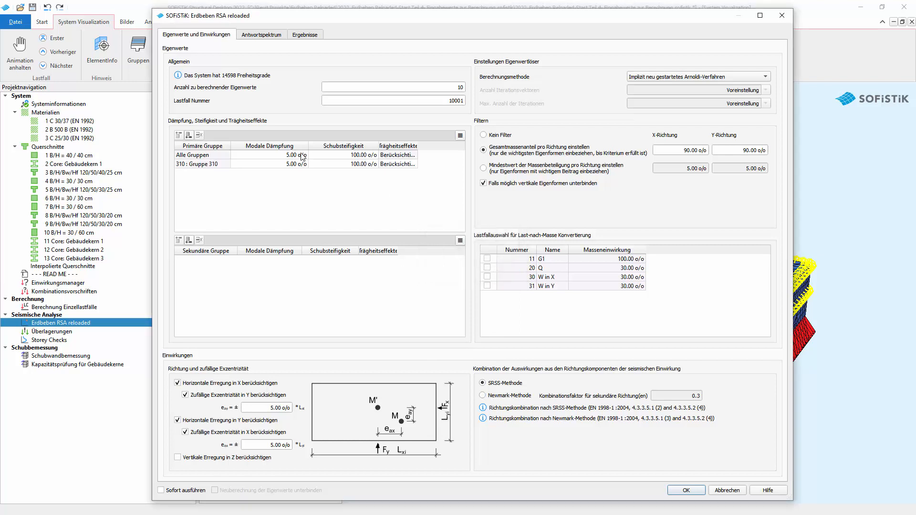
Step: Add Gruppe 330 to the primary groups table
click(188, 136)
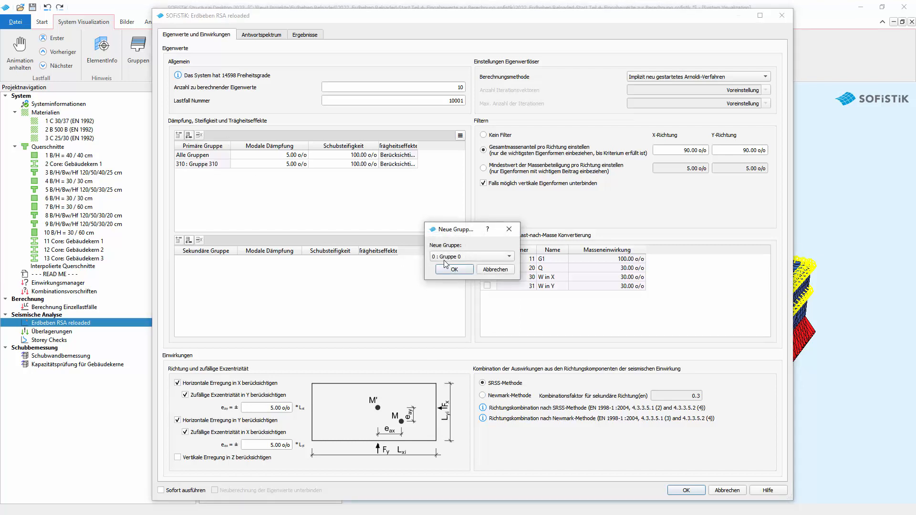
click(504, 260)
click(495, 332)
click(454, 269)
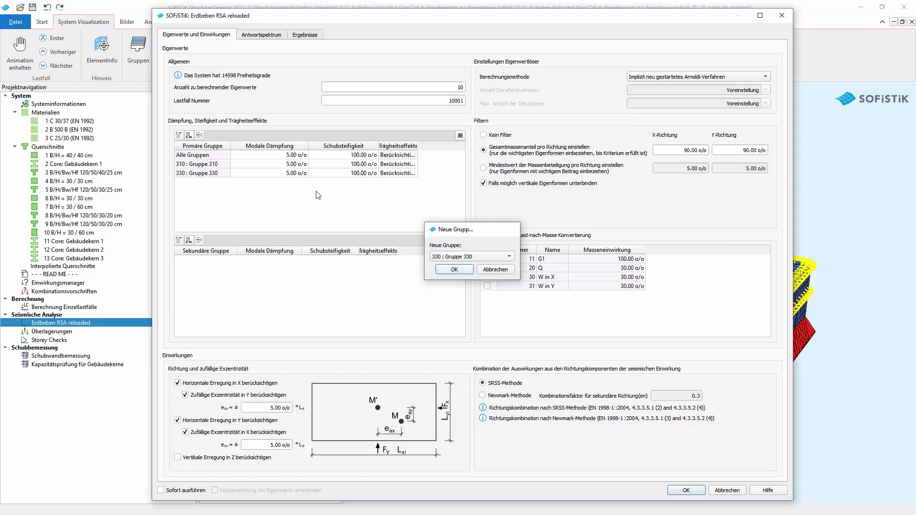
Step: Add Gruppe 340 to the primary groups table for damping, stiffness and inertia effects
click(188, 136)
click(492, 259)
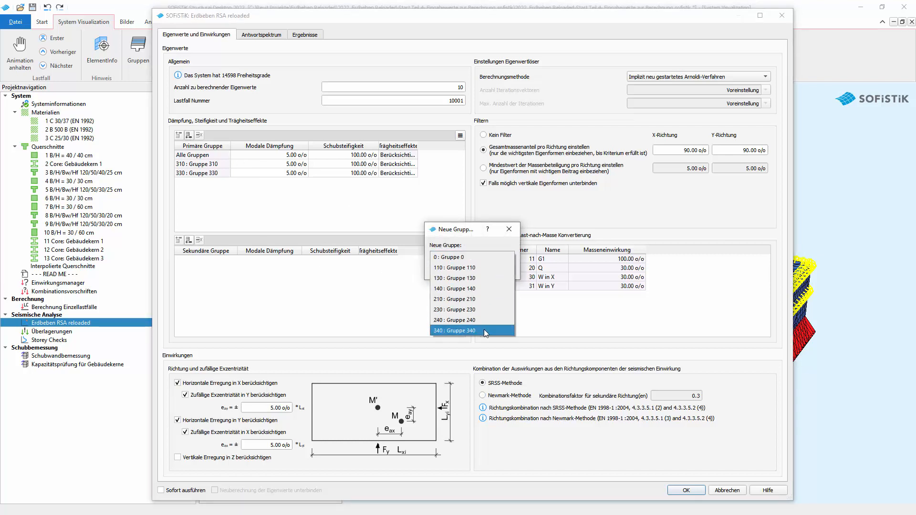
click(484, 329)
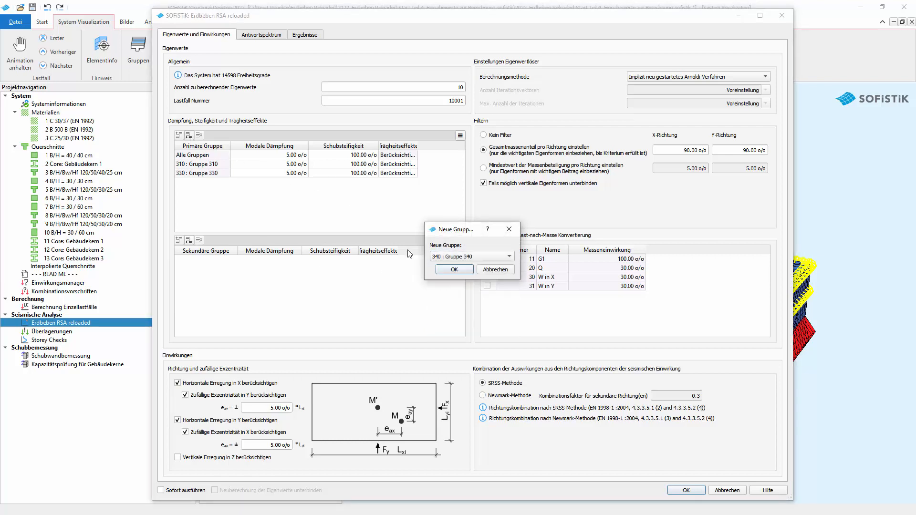
click(454, 270)
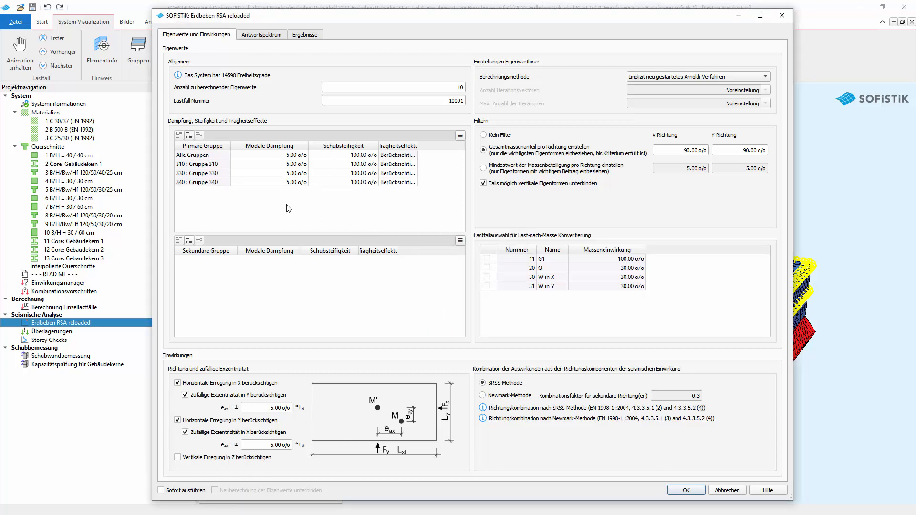
Step: Set the inertia effects of groups 310, 330 and 340 to Ignorieren and accept the task's settings
click(416, 167)
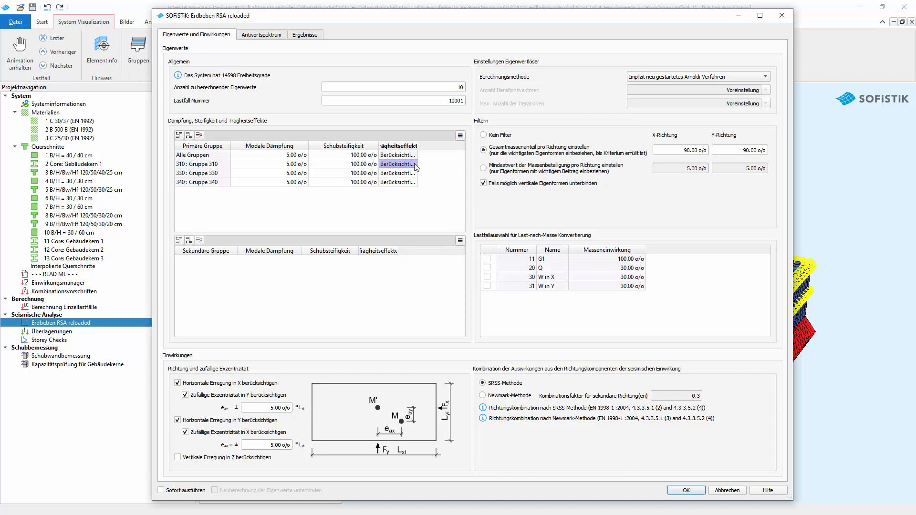
click(414, 163)
click(414, 164)
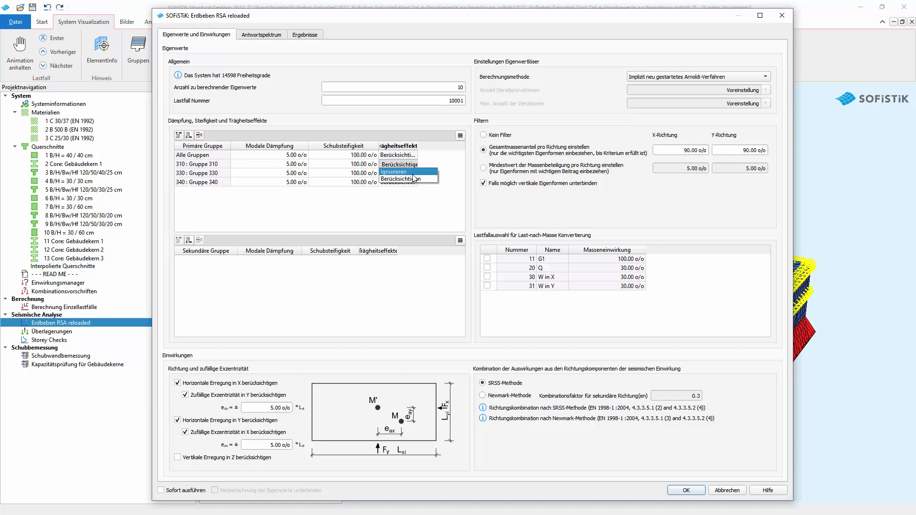
click(413, 173)
click(414, 172)
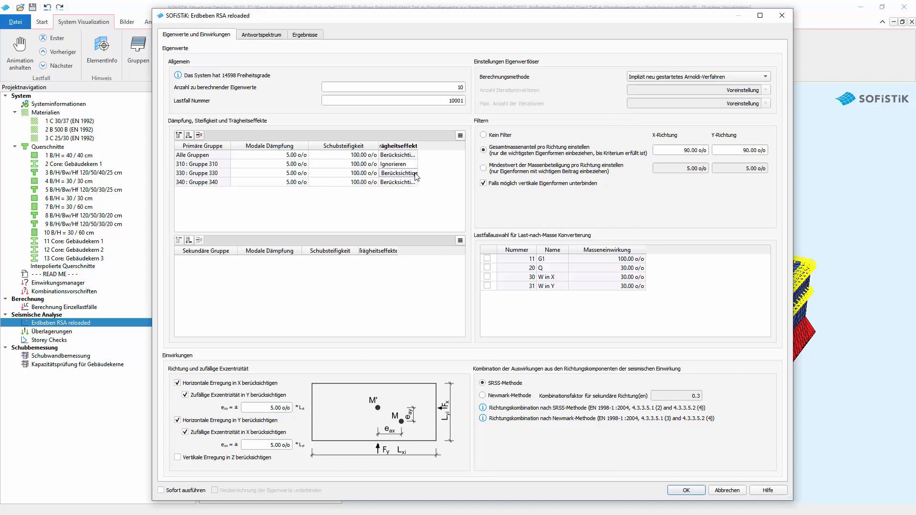
click(414, 174)
click(412, 184)
click(413, 182)
click(413, 183)
click(413, 191)
drag(418, 146, 429, 148)
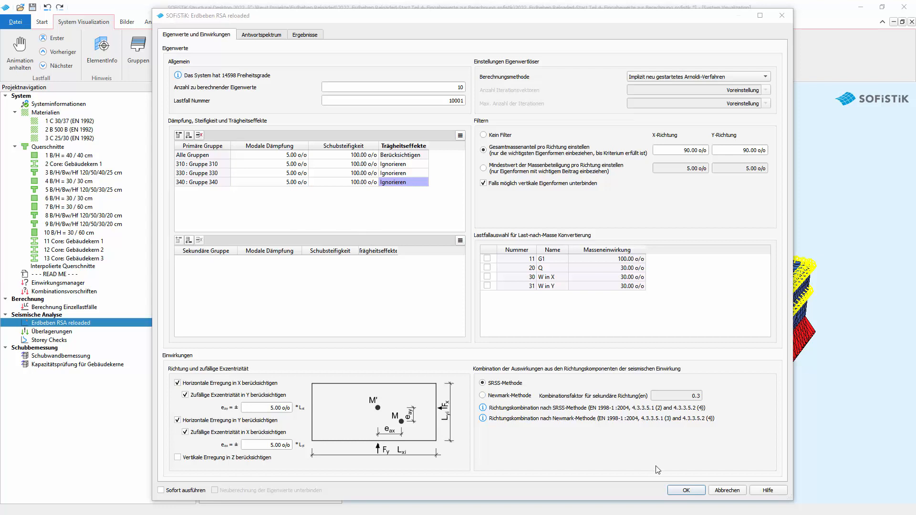
click(687, 491)
click(687, 490)
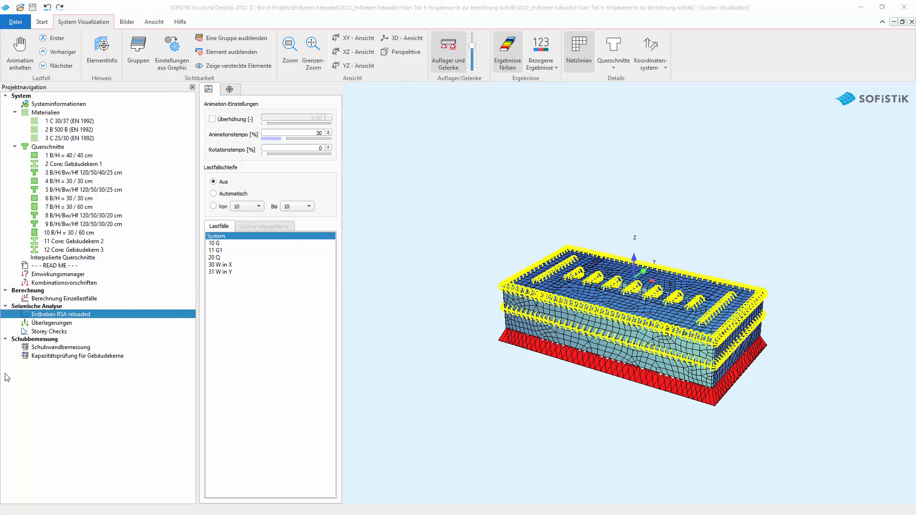
Step: Hide groups 310 to 340 and display only the wall groups CW00, CW01 and CW02 of the building cores
click(140, 49)
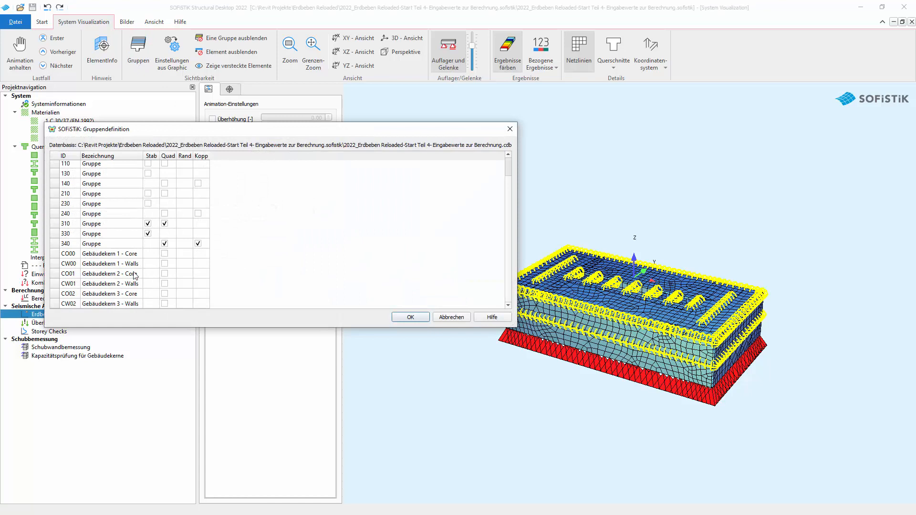
drag(149, 225, 199, 245)
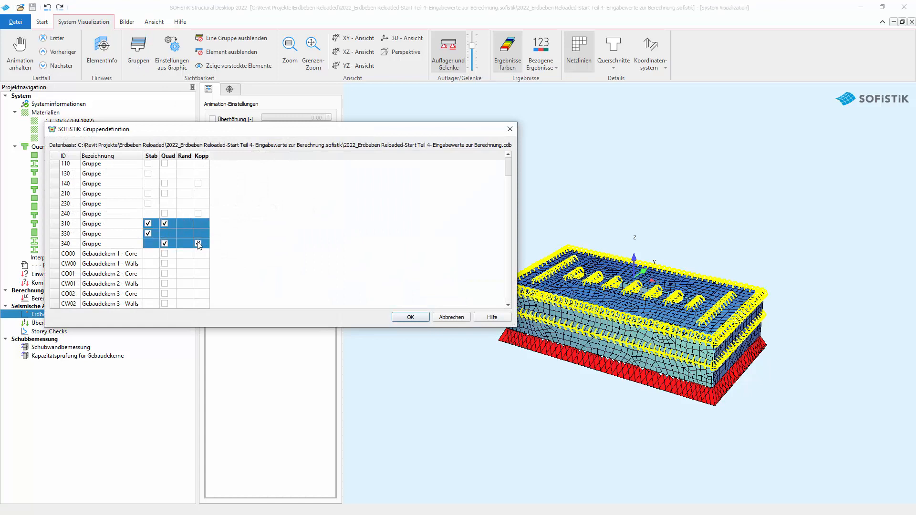
click(198, 244)
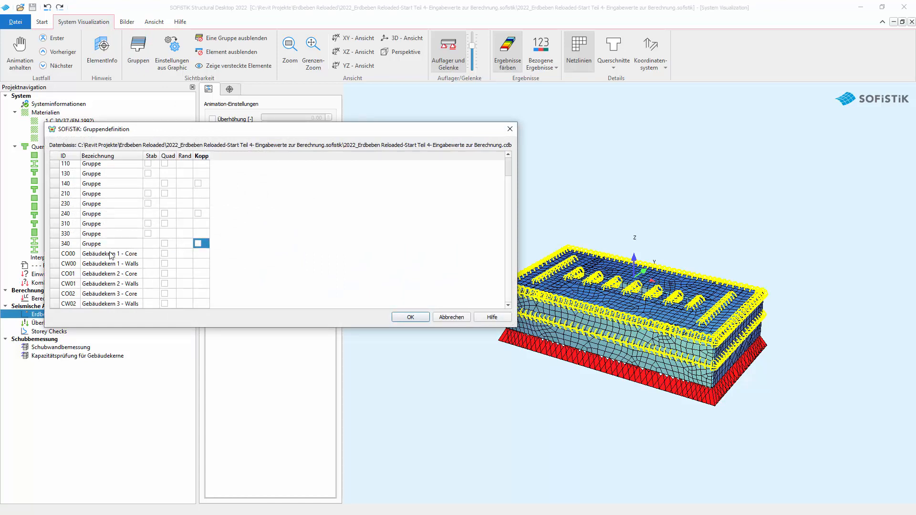
click(164, 263)
click(165, 283)
click(405, 316)
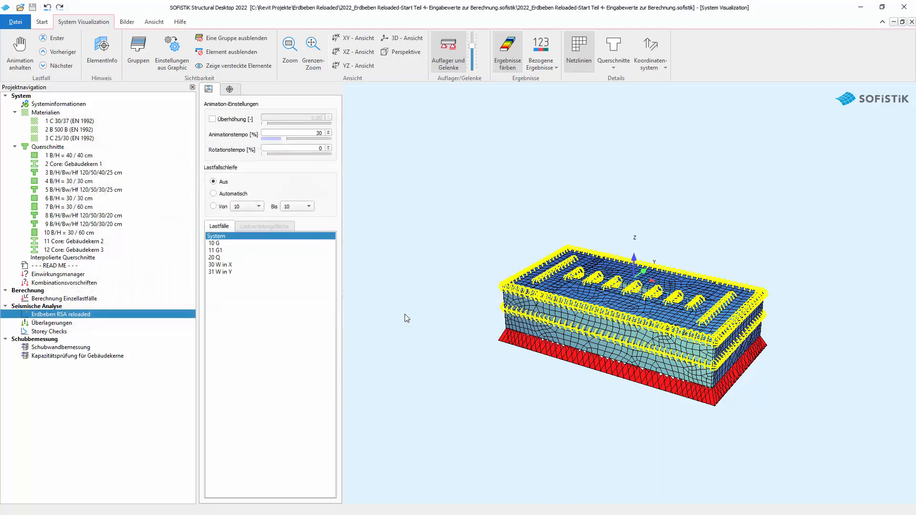
scroll(520, 276, up, 2)
scroll(522, 282, down, 1)
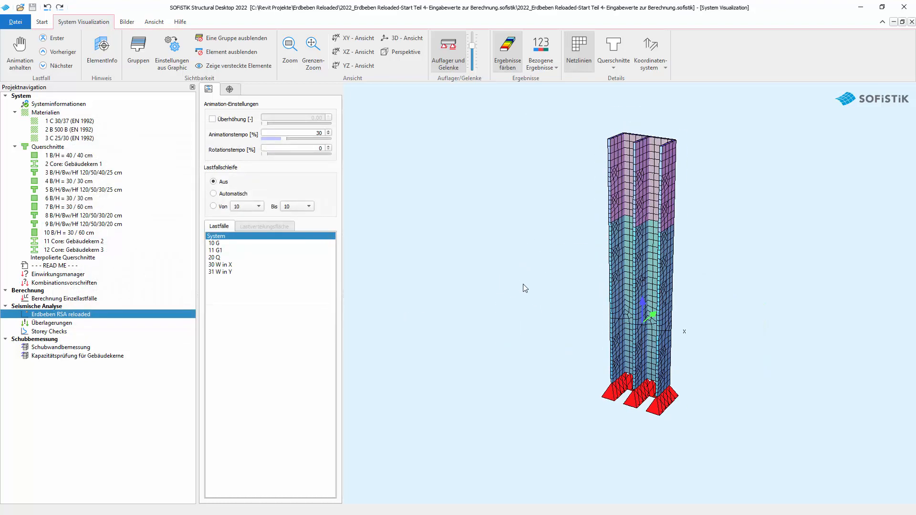
drag(523, 285, 542, 289)
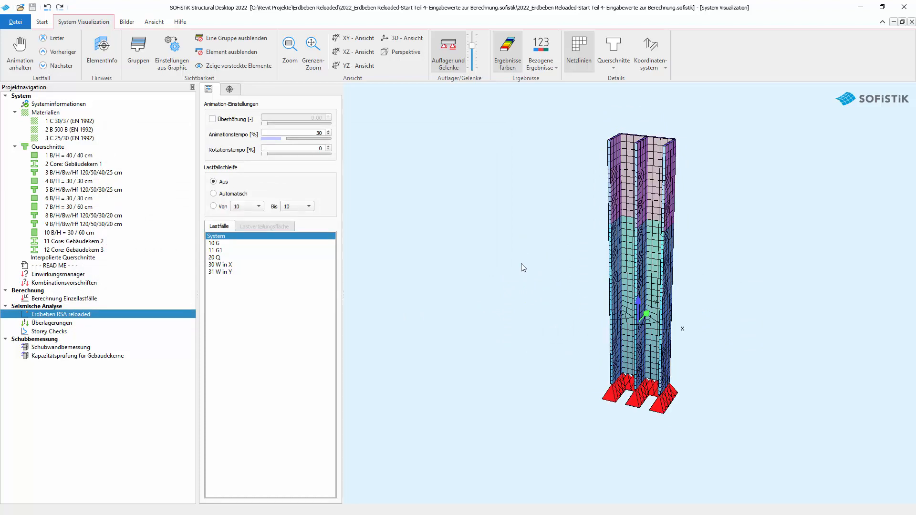
Step: Hide the three core wall groups and display all element groups from 0 to 340 again
click(139, 48)
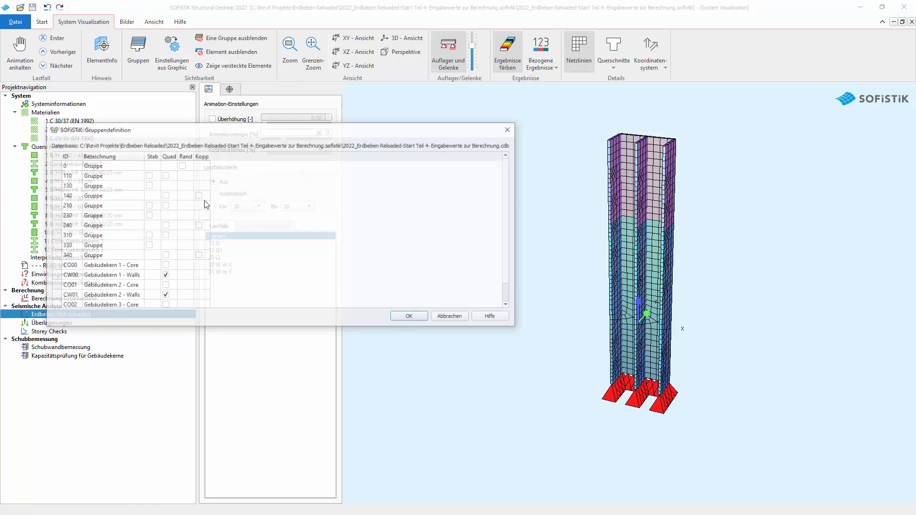
click(164, 276)
scroll(167, 277, down, 1)
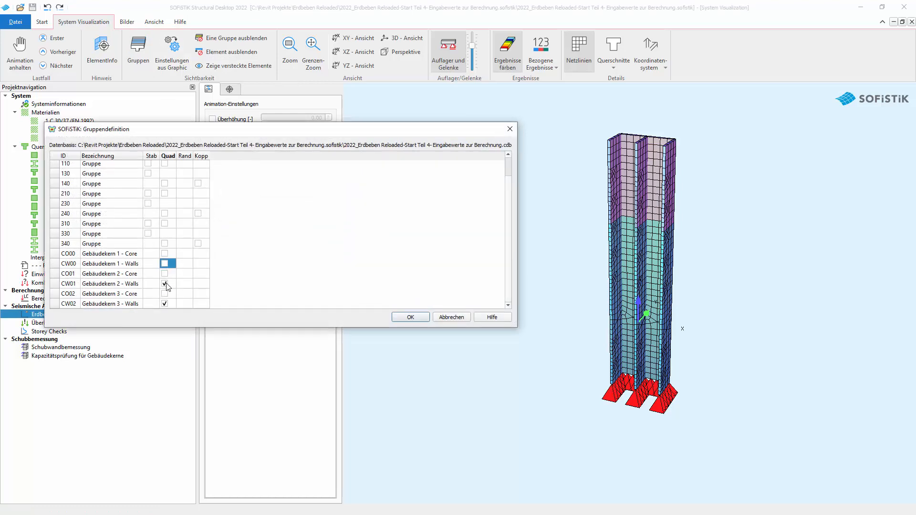
click(164, 284)
click(165, 304)
scroll(159, 197, up, 1)
drag(151, 165, 198, 255)
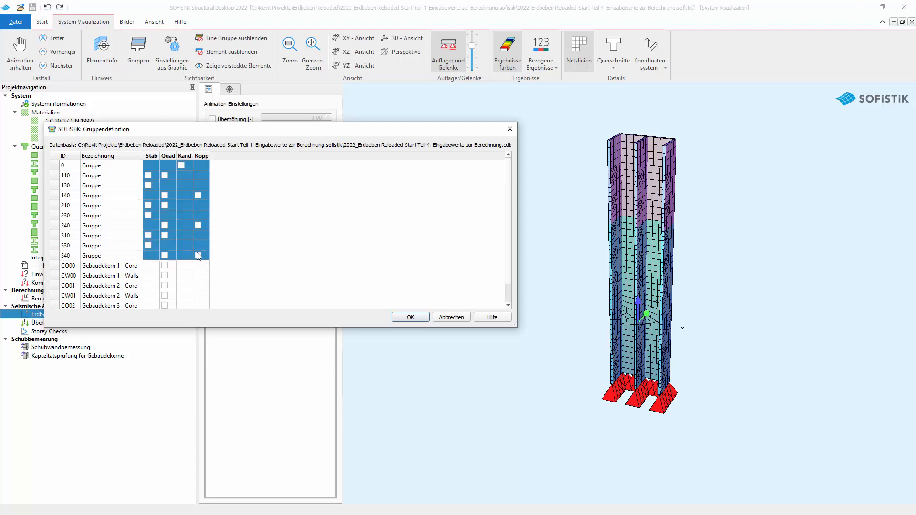
click(198, 255)
click(410, 317)
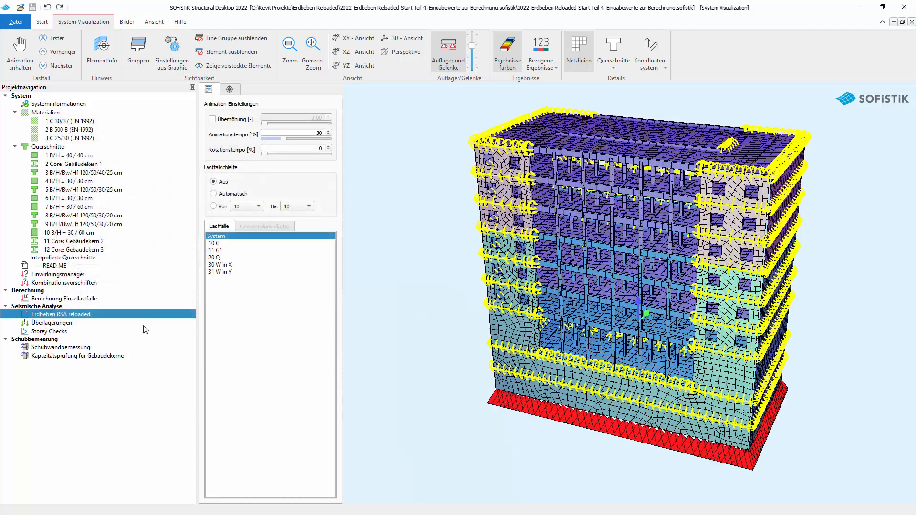
Step: Reopen the Erdbeben RSA reloaded task and add CW00 : Gebäudekern 1 - Walls as a secondary group
double_click(53, 314)
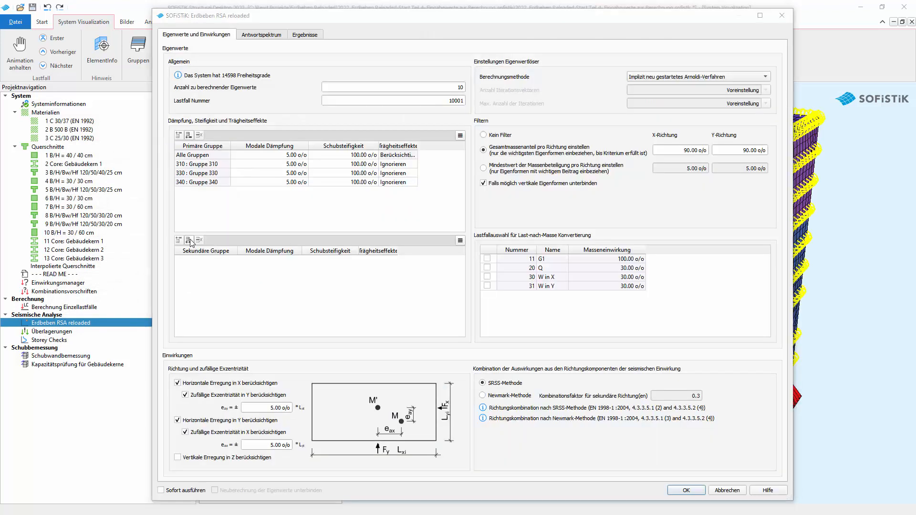
click(189, 241)
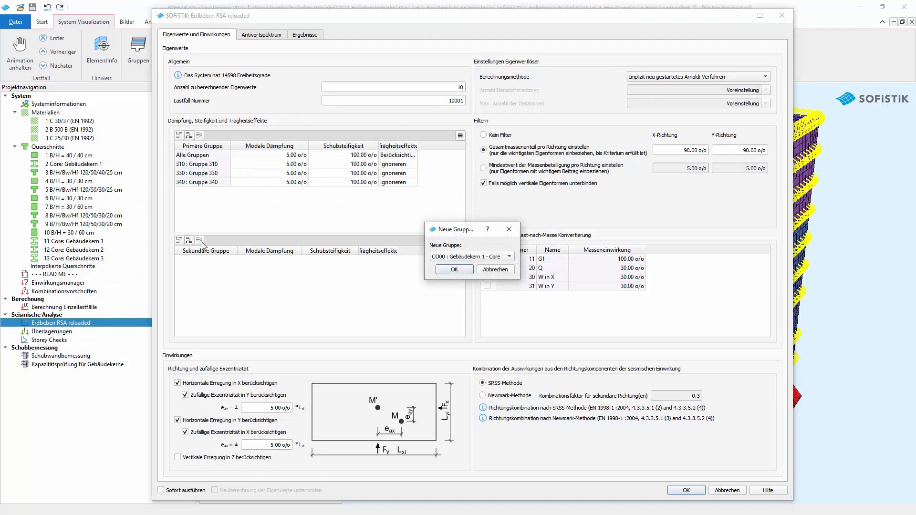
click(509, 258)
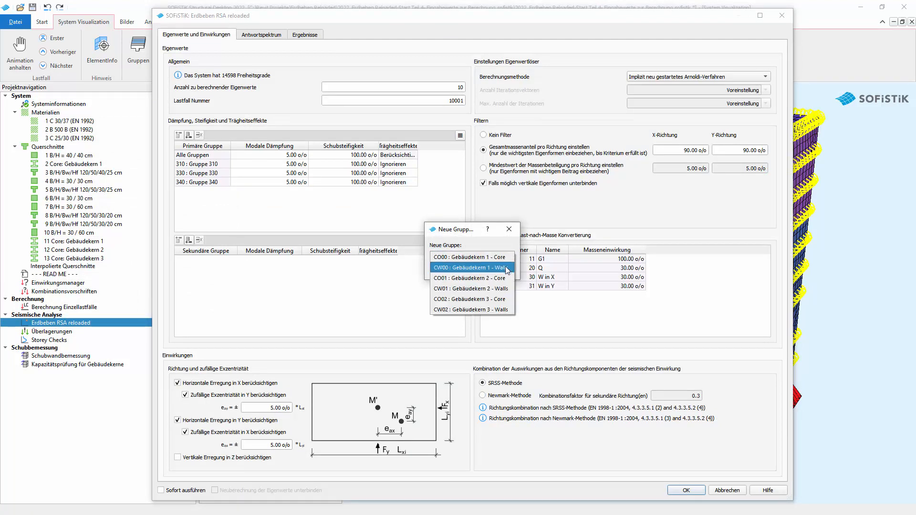
click(507, 267)
click(462, 271)
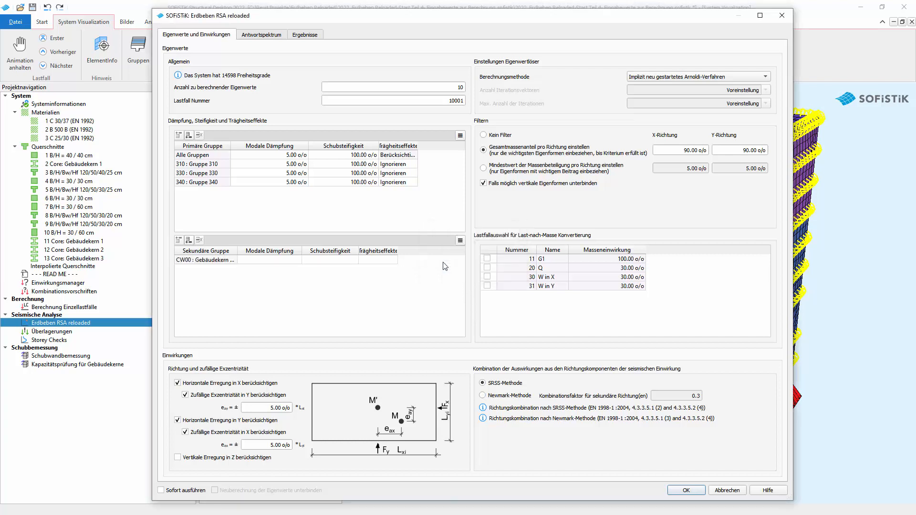
Step: Add CW01 : Gebäudekern 2 - Walls and CW02 : Gebäudekern 3 - Walls as secondary groups, and widen the column to show the full group names
click(189, 240)
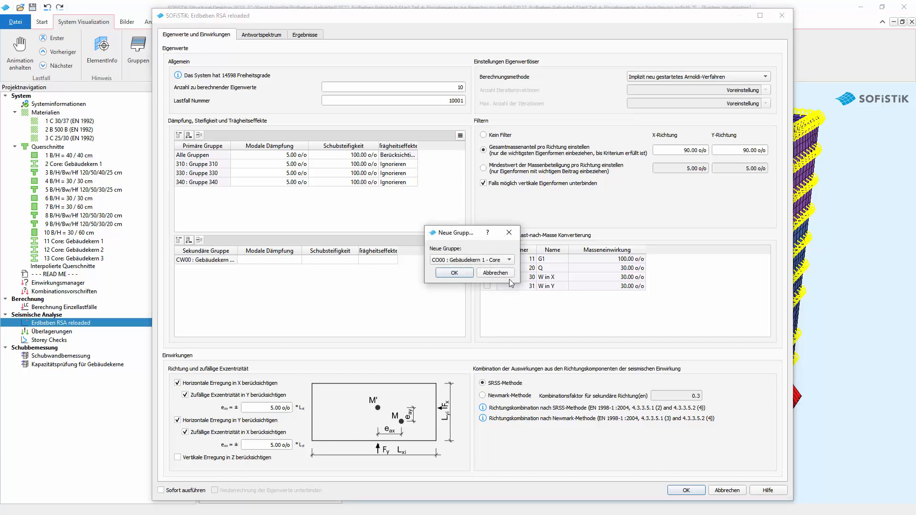
click(509, 261)
click(510, 281)
click(454, 273)
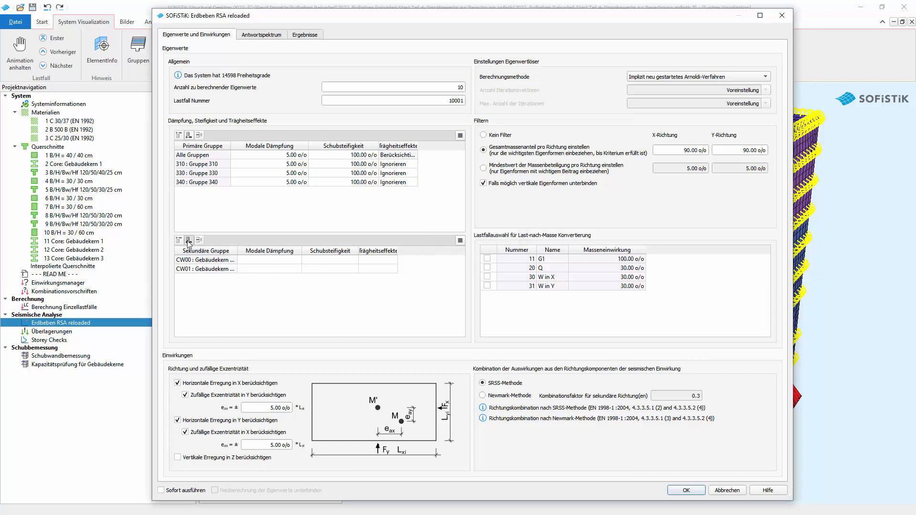
click(189, 241)
click(509, 260)
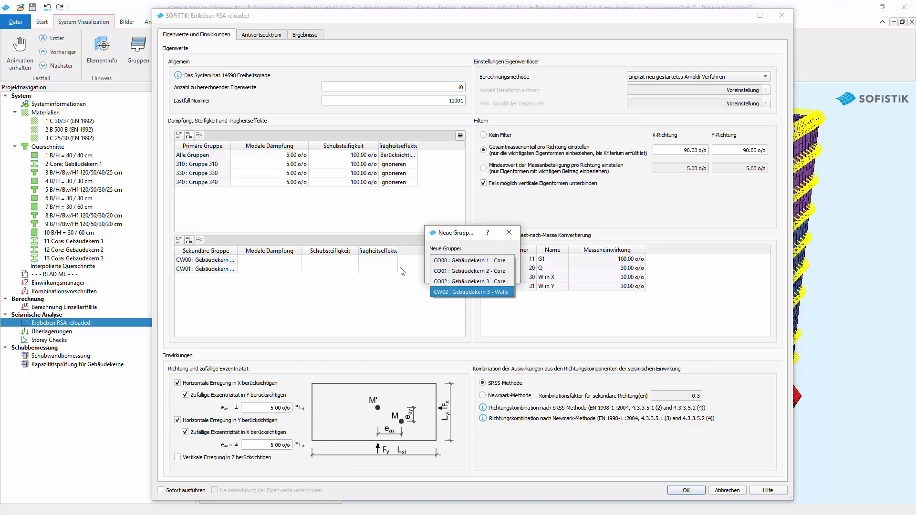
click(500, 291)
click(467, 276)
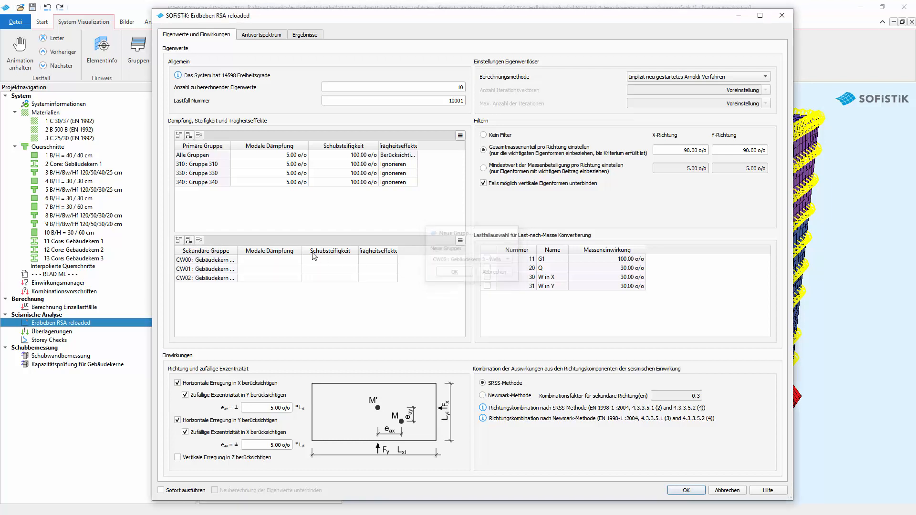
drag(237, 256, 260, 255)
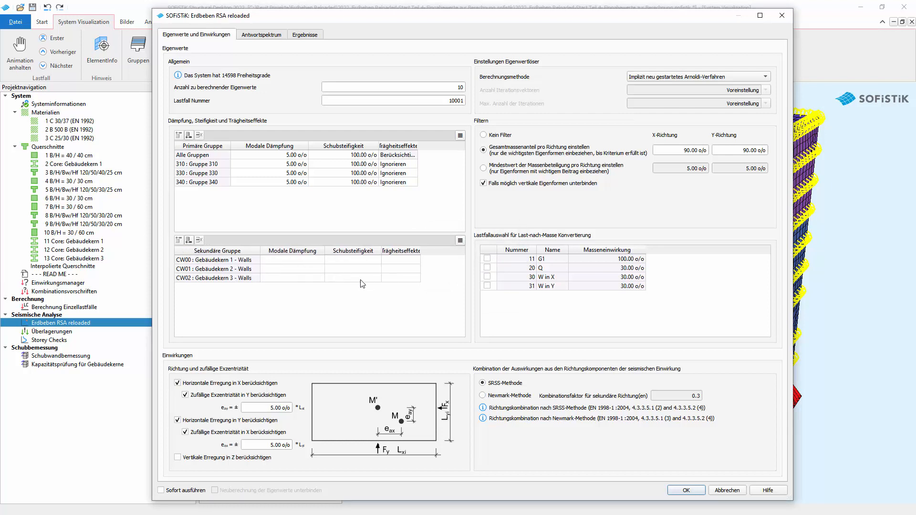
Step: Set the shear stiffness of the secondary wall groups CW00, CW01 and CW02 to 50 %
click(364, 260)
click(367, 259)
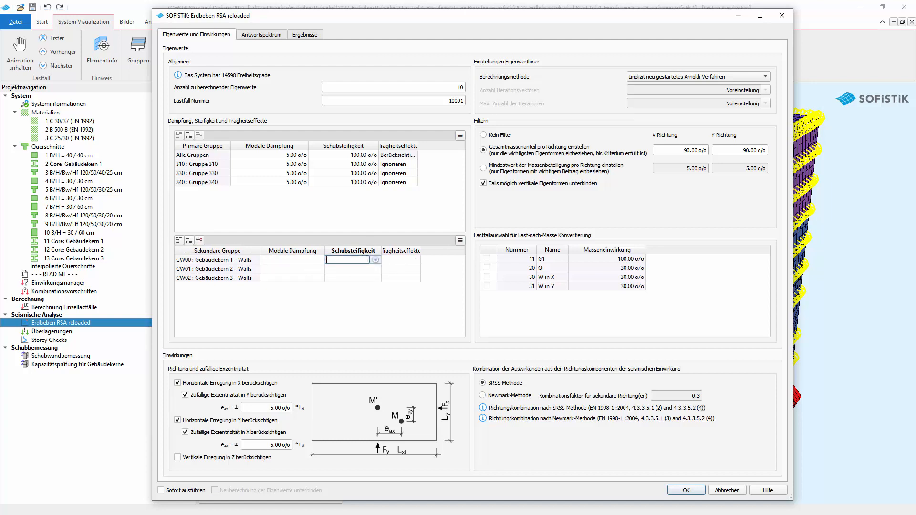
click(361, 269)
click(359, 267)
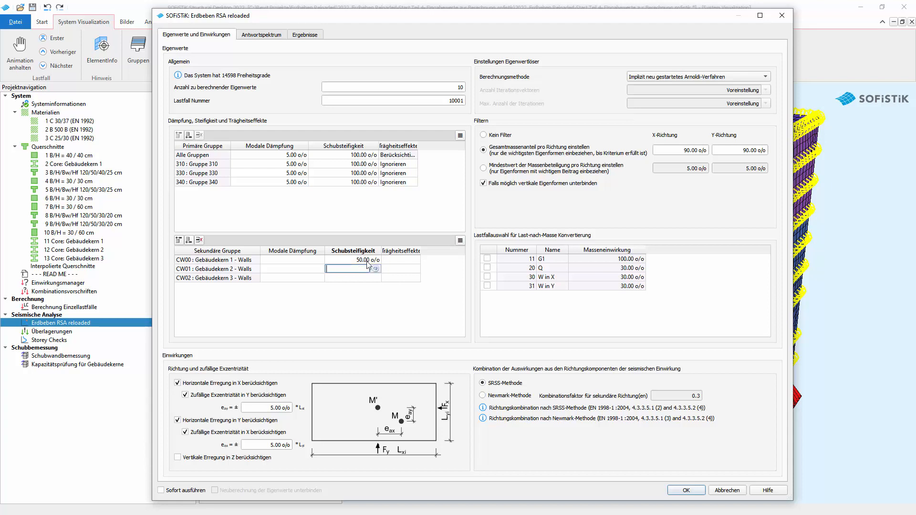
text(50)
click(348, 278)
text(50)
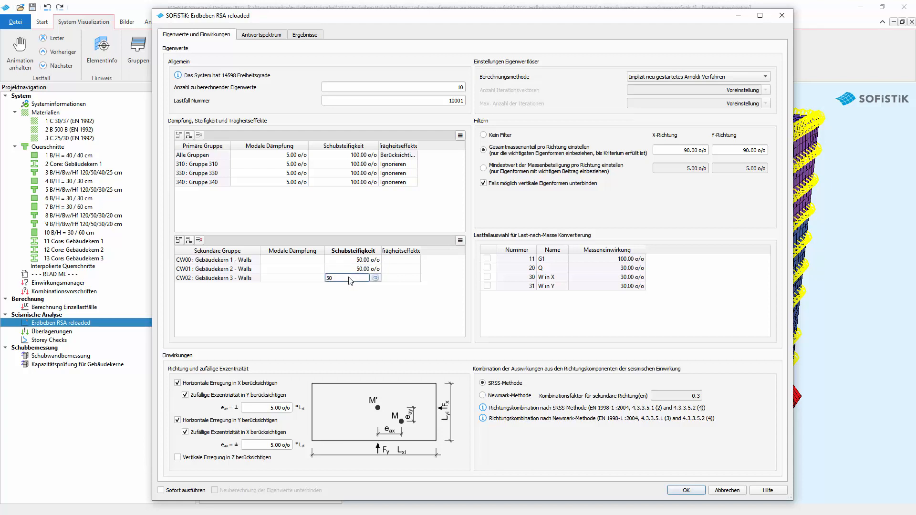
click(359, 294)
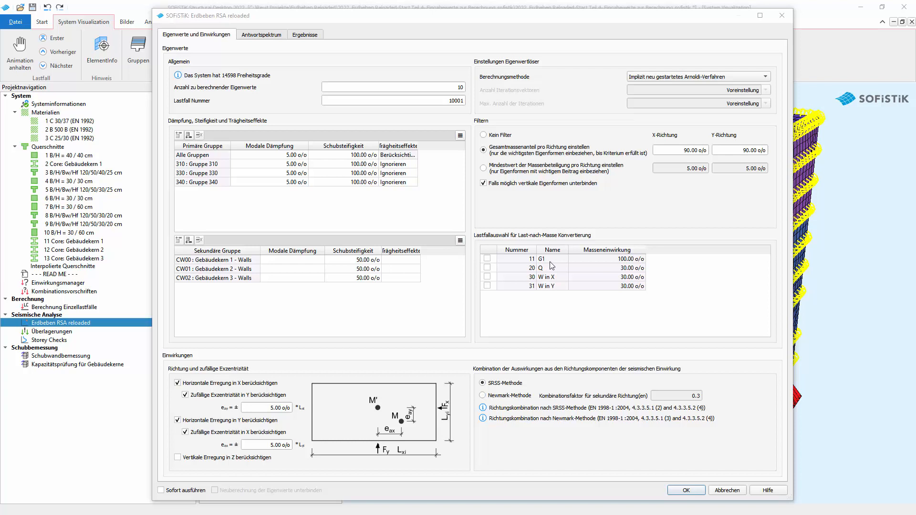
Step: Include load cases 11 G1 and 20 Q in the load-to-mass conversion, and keep the SRSS method after trying Newmark for the directional combination
click(487, 259)
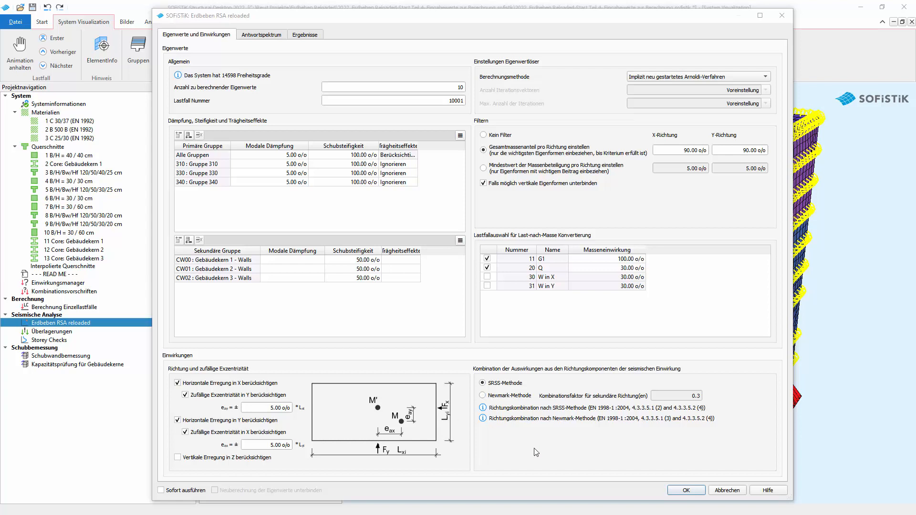
click(483, 396)
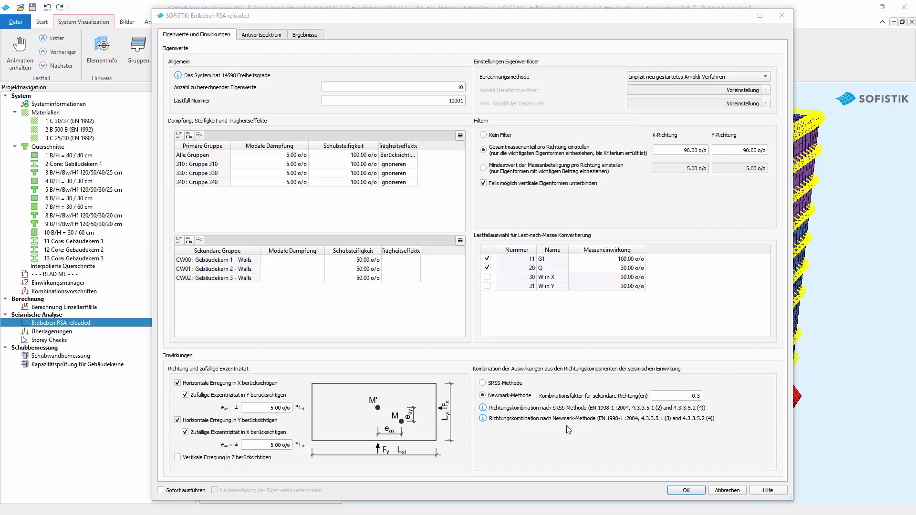
click(483, 383)
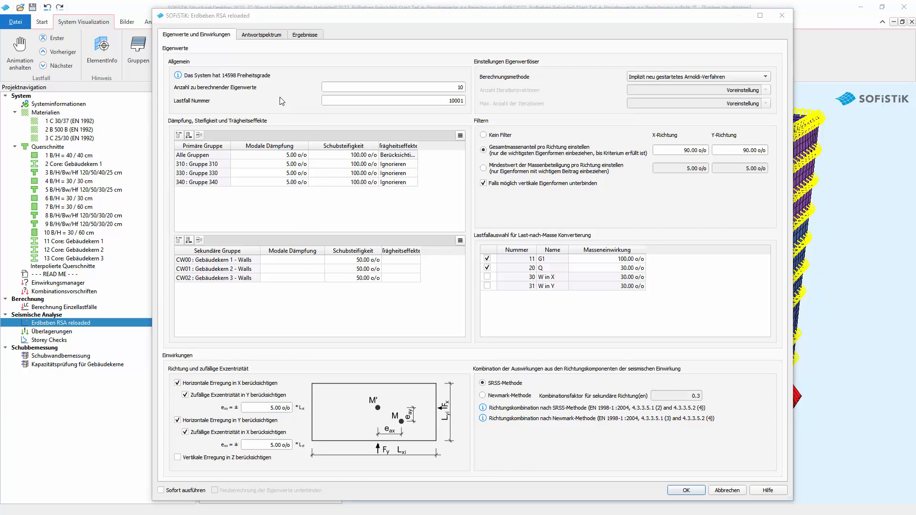
Step: Try including the vertical excitation in Z and the individual response spectrum settings for the Y direction
click(254, 35)
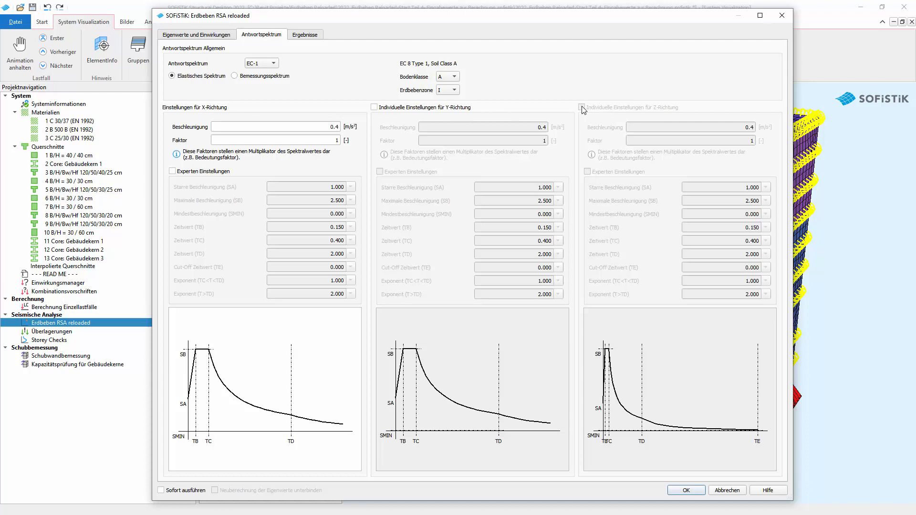
click(209, 37)
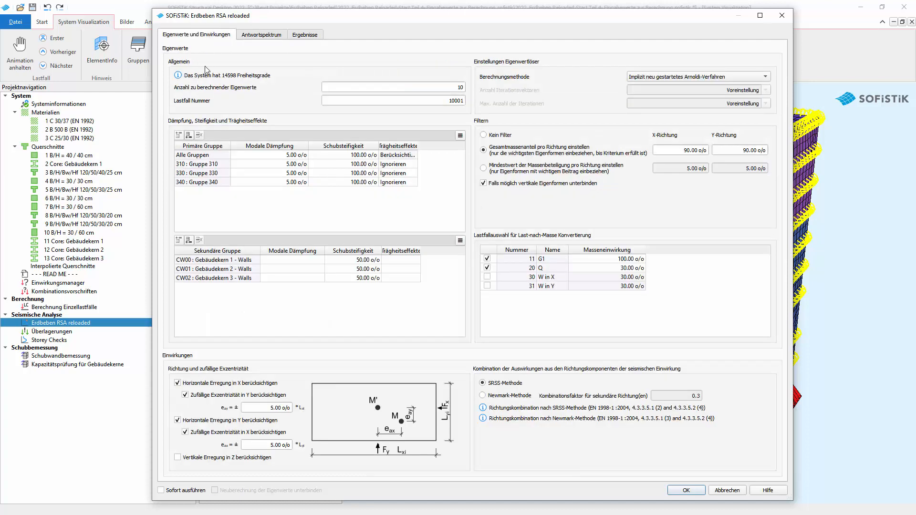
click(180, 457)
click(262, 37)
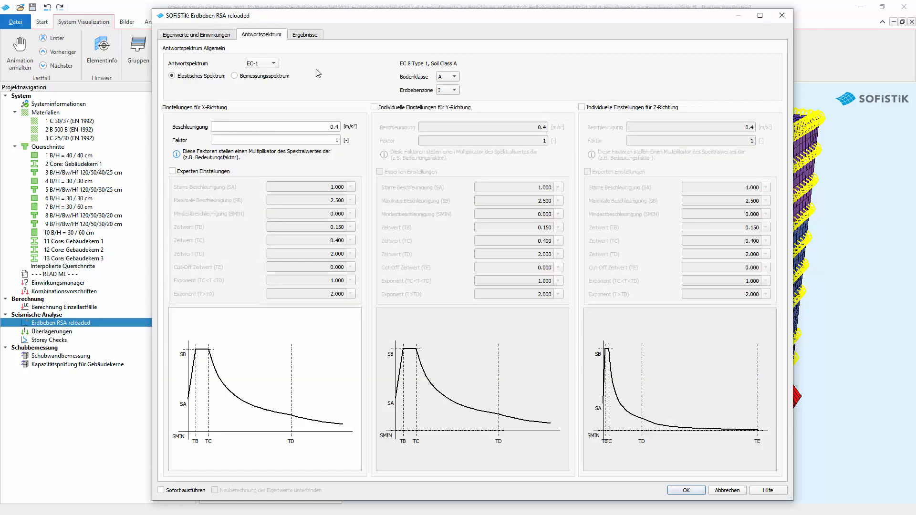
click(192, 36)
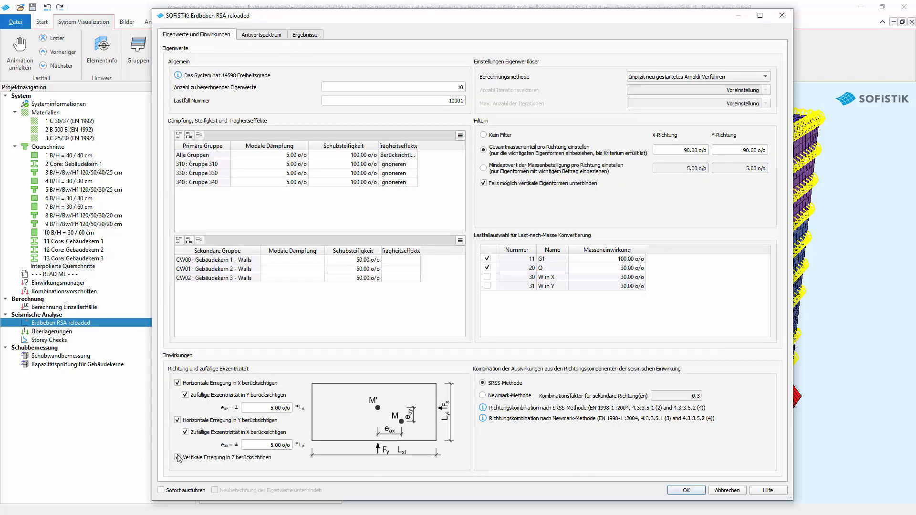
click(267, 35)
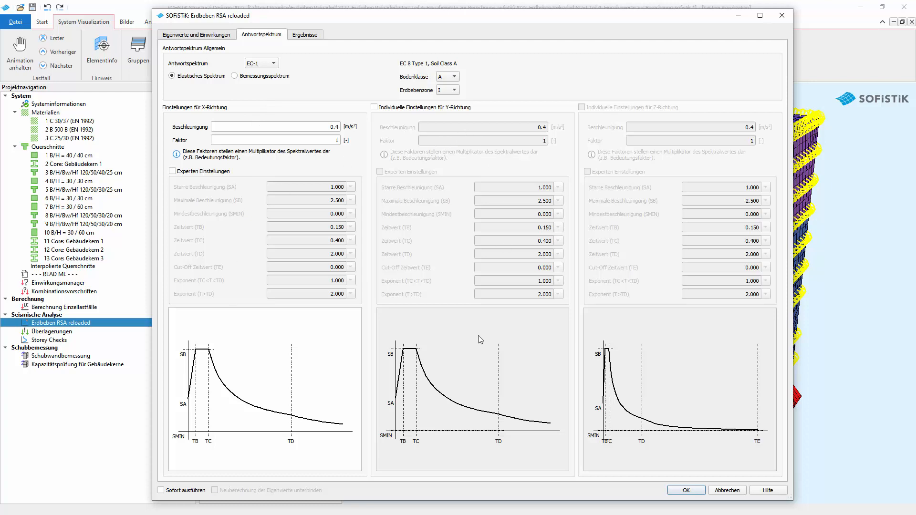
click(375, 108)
click(375, 108)
Step: Select the EC-1 response spectrum and define it as a design spectrum (Bemessungsspektrum)
click(235, 76)
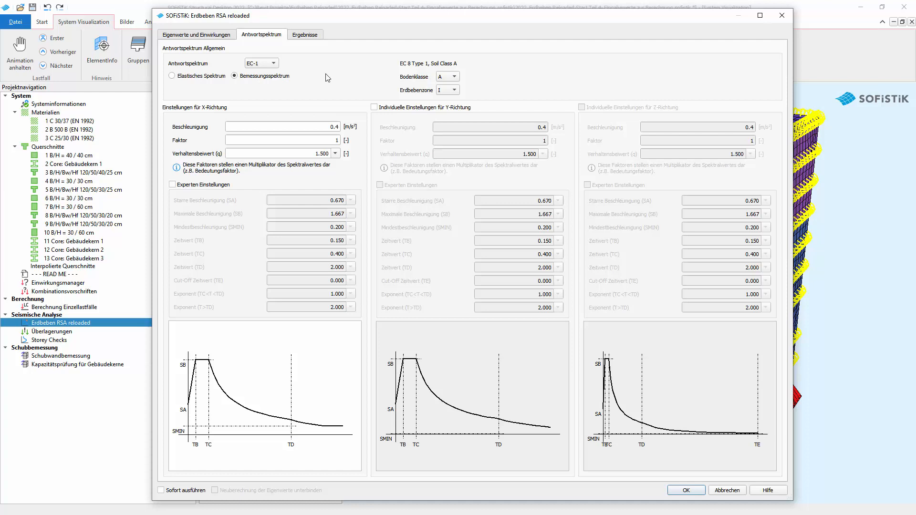
click(275, 65)
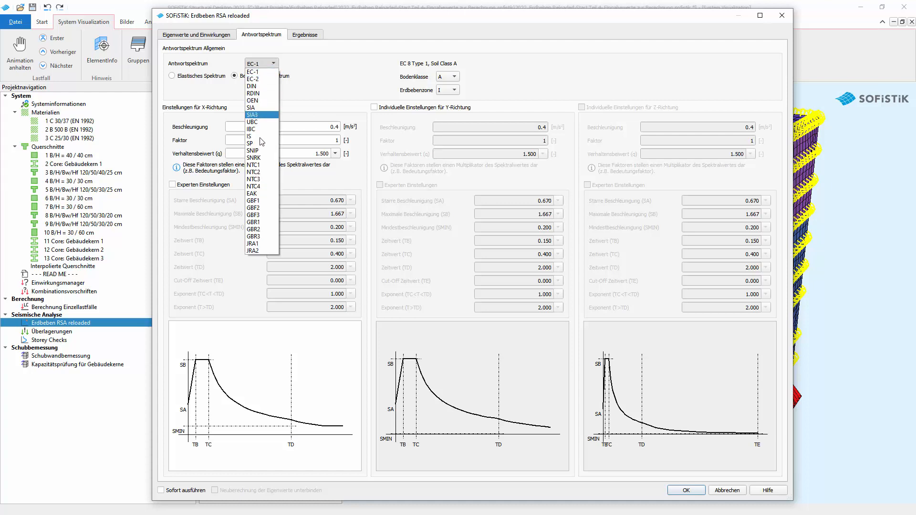
click(276, 72)
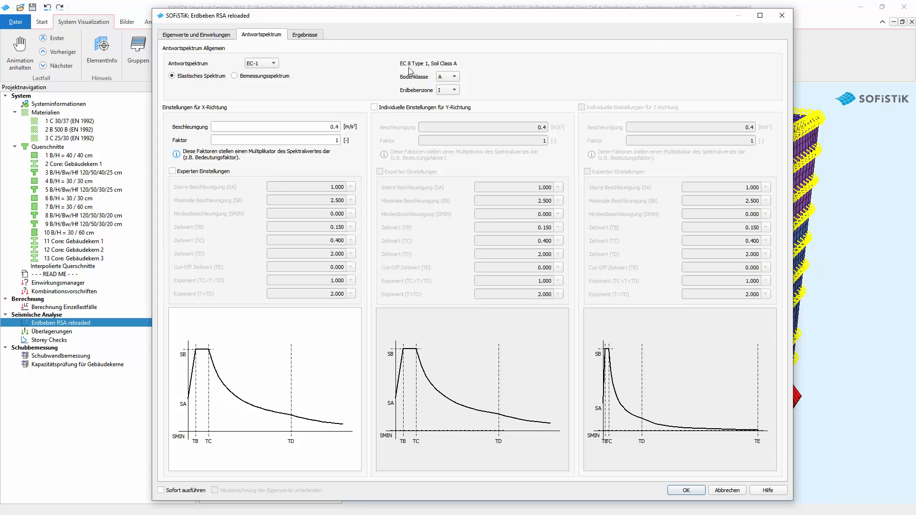
click(234, 76)
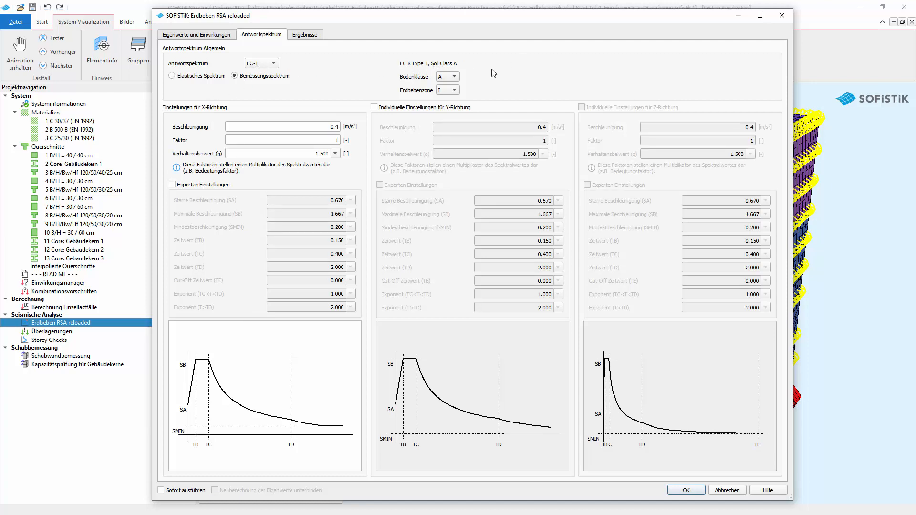
Step: Keep soil class A and set the seismic zone to III, trying zone I in between
click(455, 77)
click(455, 78)
click(455, 90)
click(451, 114)
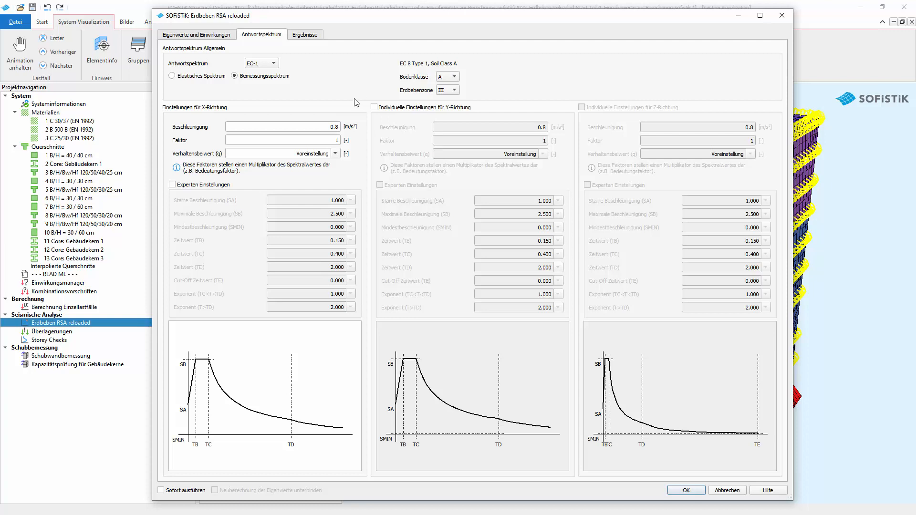
click(307, 128)
click(454, 90)
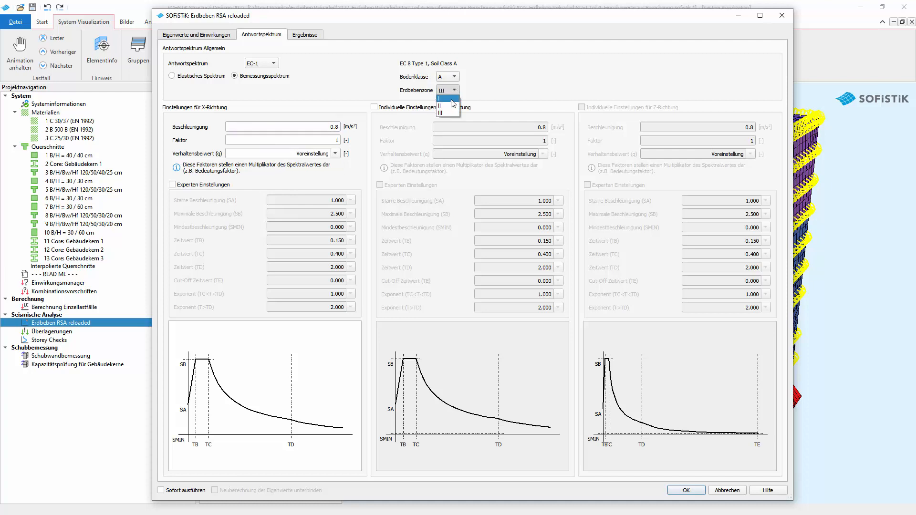
click(451, 102)
click(454, 90)
click(454, 115)
Step: Keep the X-direction factor at 1 and set the behaviour factor q to 1.5
click(274, 143)
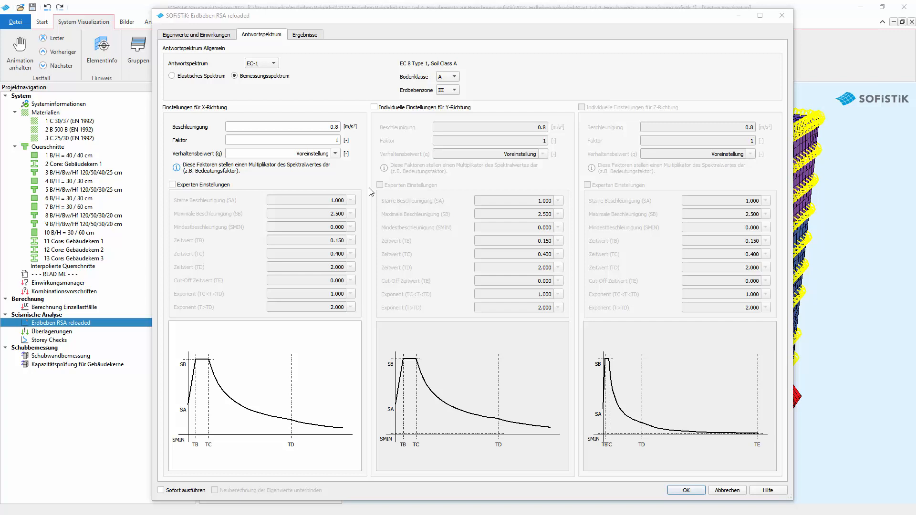
click(311, 140)
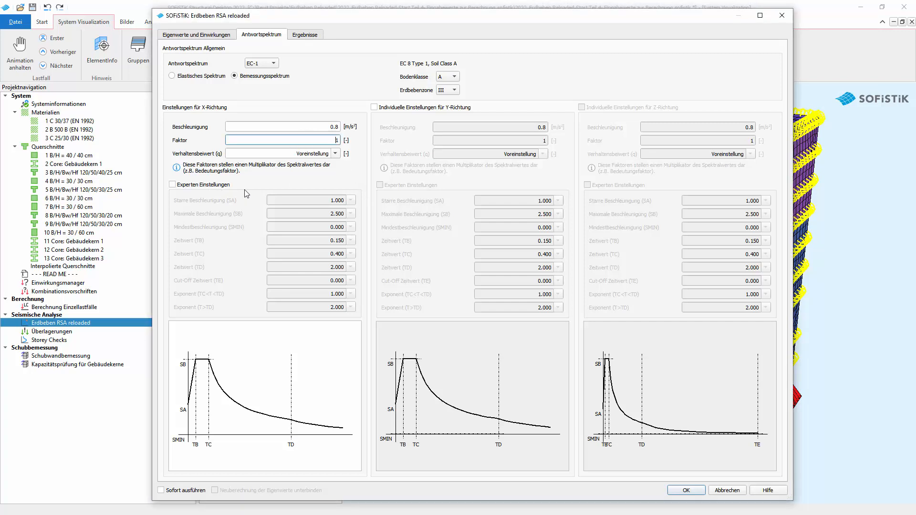
click(288, 155)
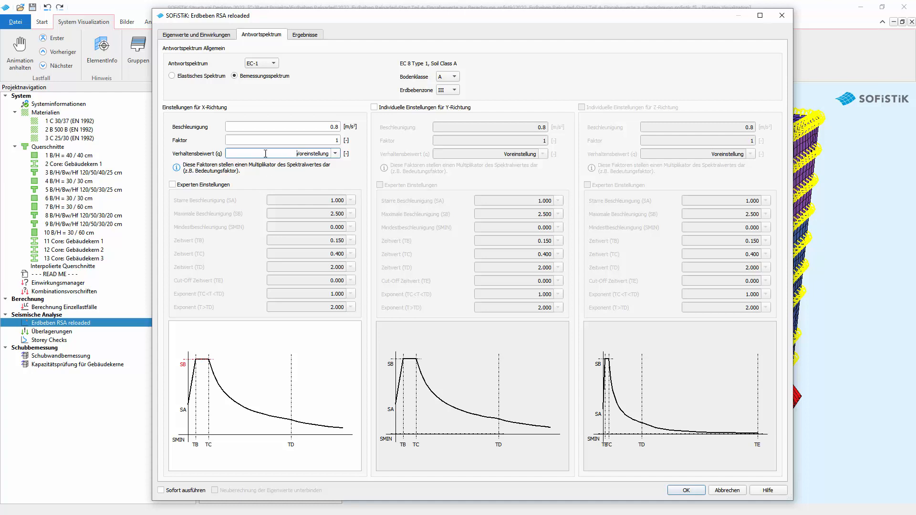
drag(285, 153, 352, 163)
text(1.5)
key(Tab)
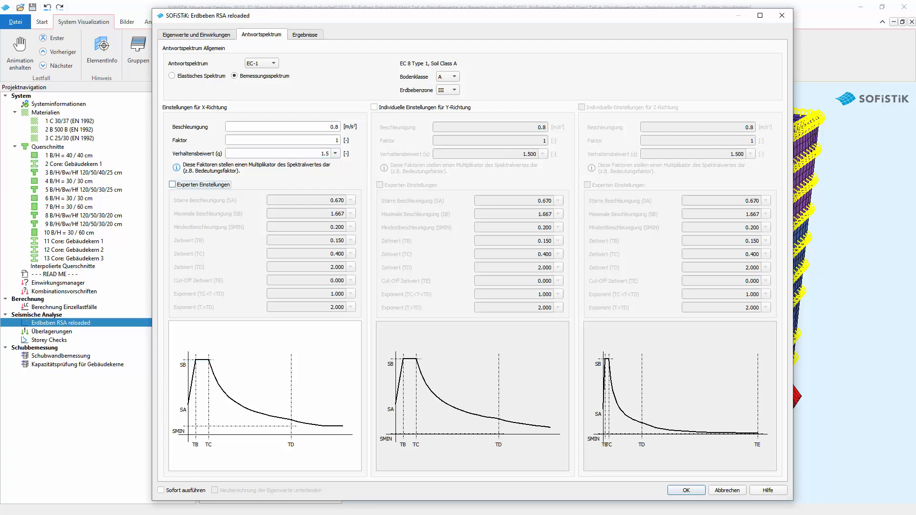
key(Tab)
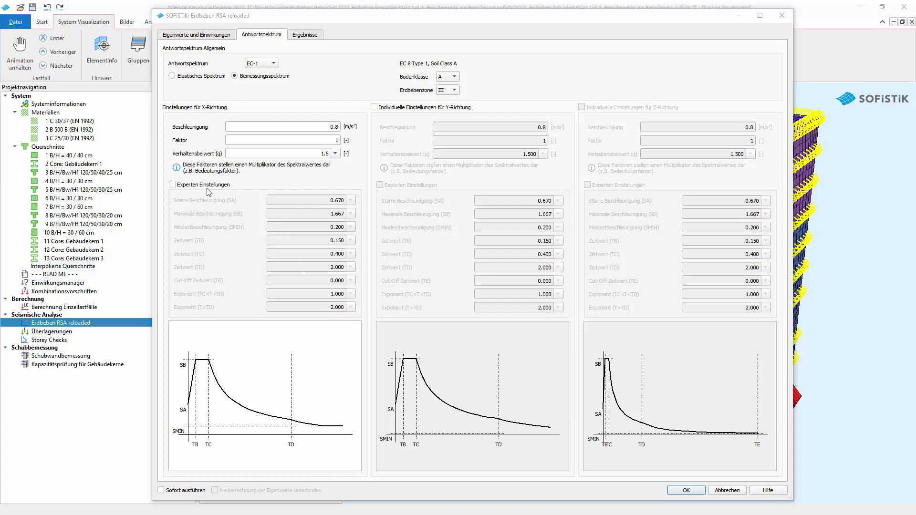
Step: Try enabling the expert settings for the X-direction response spectrum
click(173, 184)
click(172, 185)
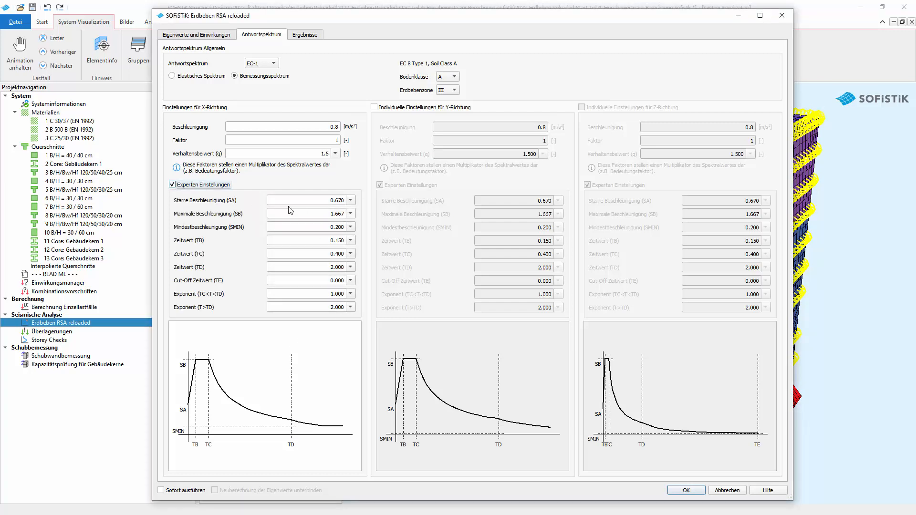
click(172, 184)
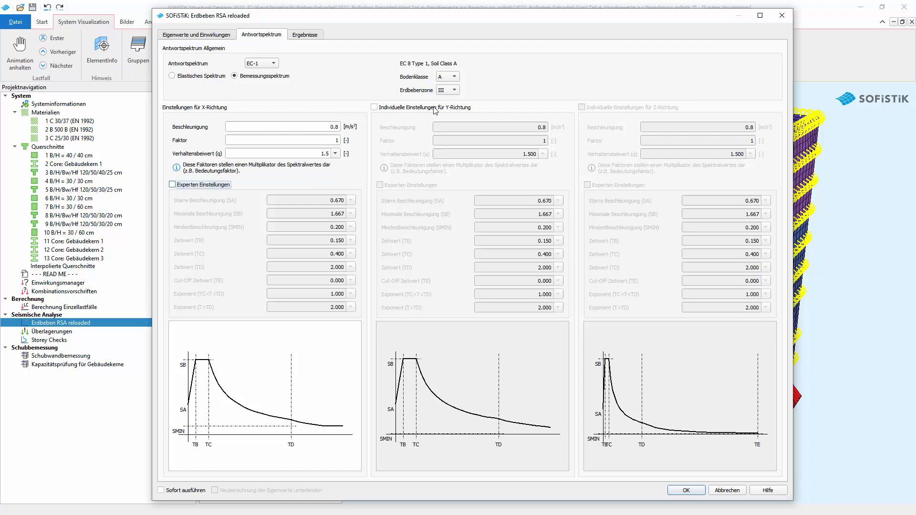
Step: Keep CQC as the modal combination scheme and include result types 36 and 37, the SLVL average storey displacements UX and UY
click(310, 35)
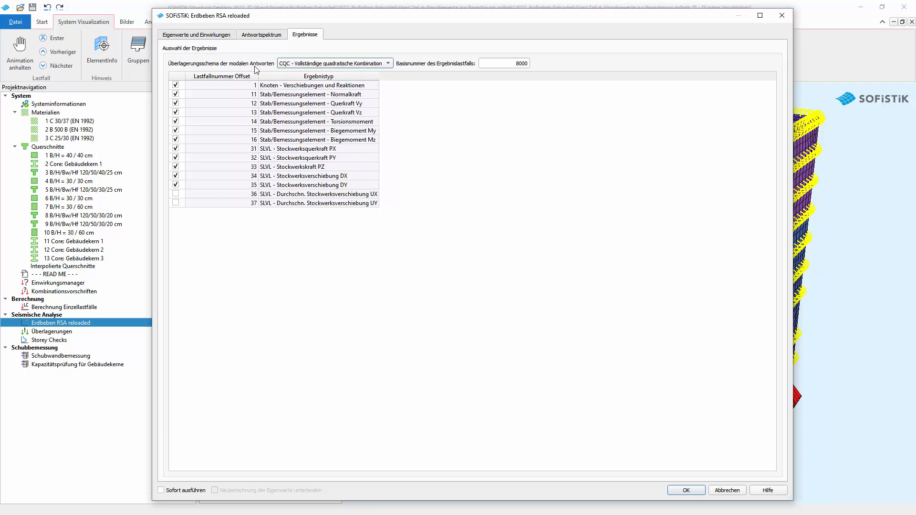
click(260, 36)
click(210, 35)
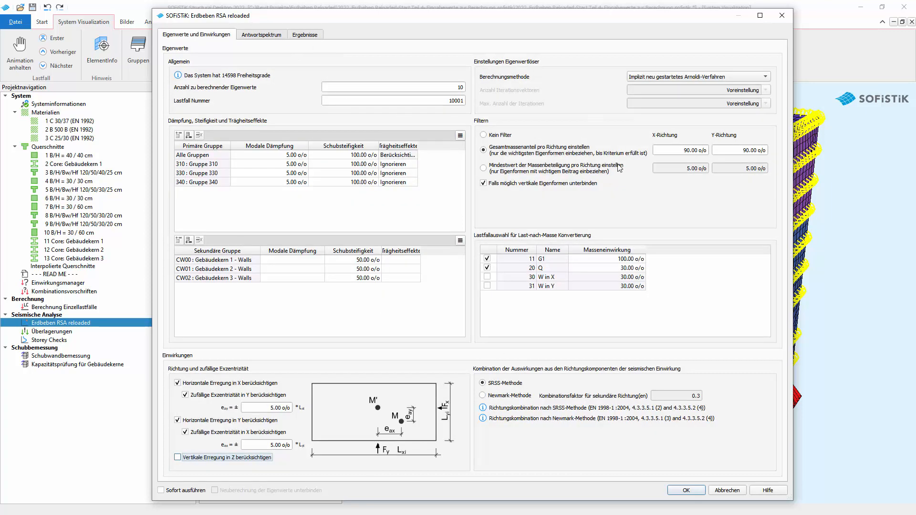
click(260, 36)
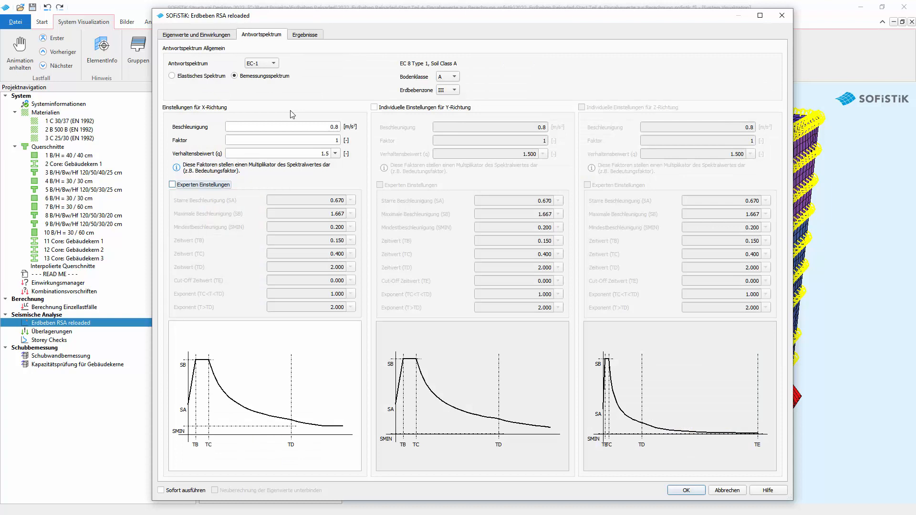
click(304, 35)
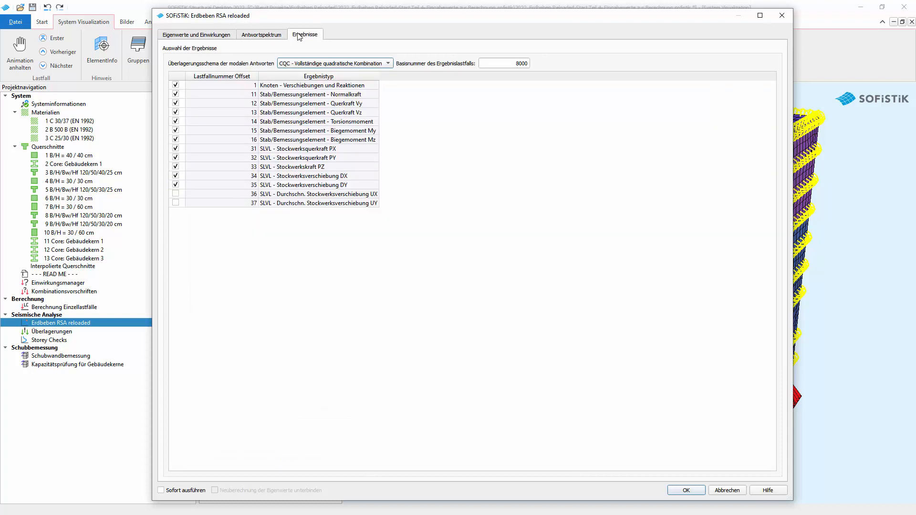
click(389, 64)
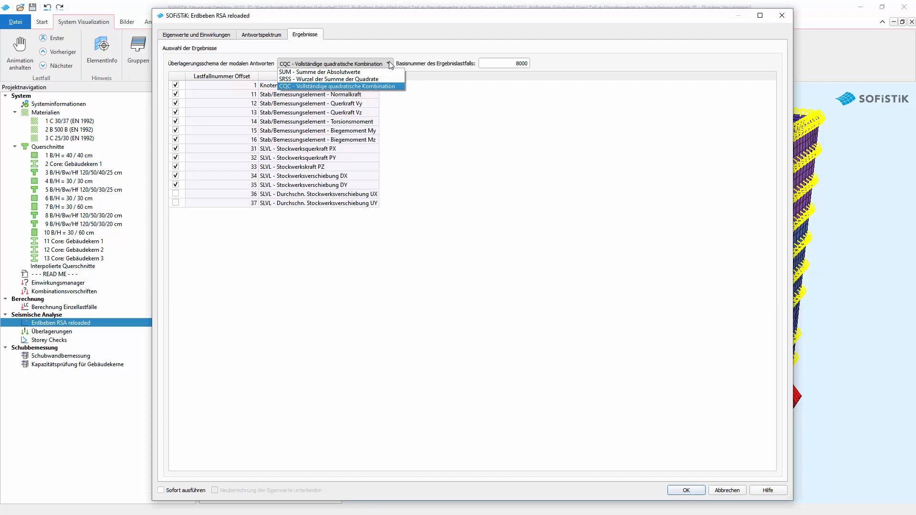
click(394, 86)
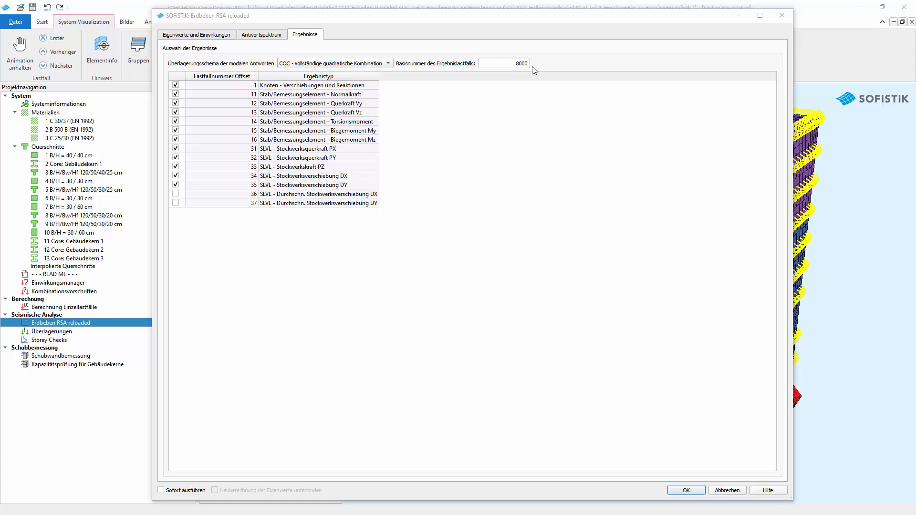
click(175, 194)
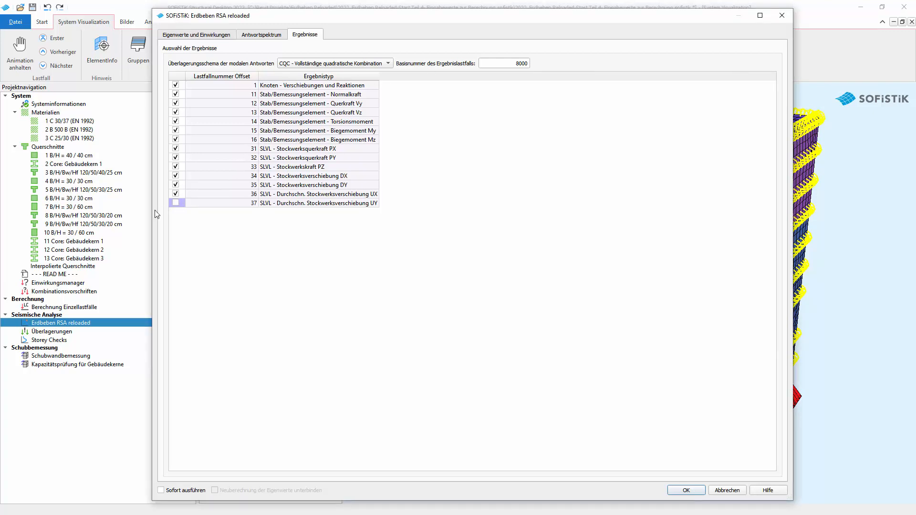
click(175, 204)
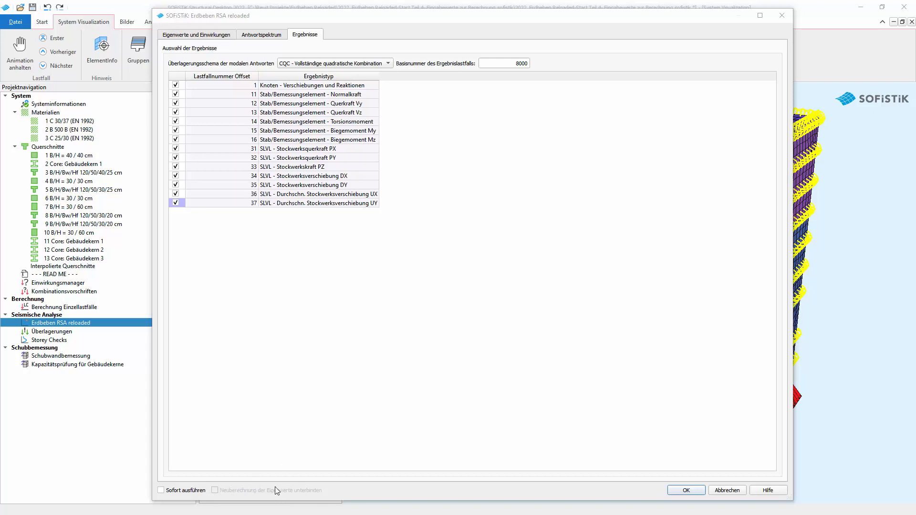
Step: Run the Erdbeben RSA reloaded task immediately, without suppressing the eigenvalue recalculation
click(163, 491)
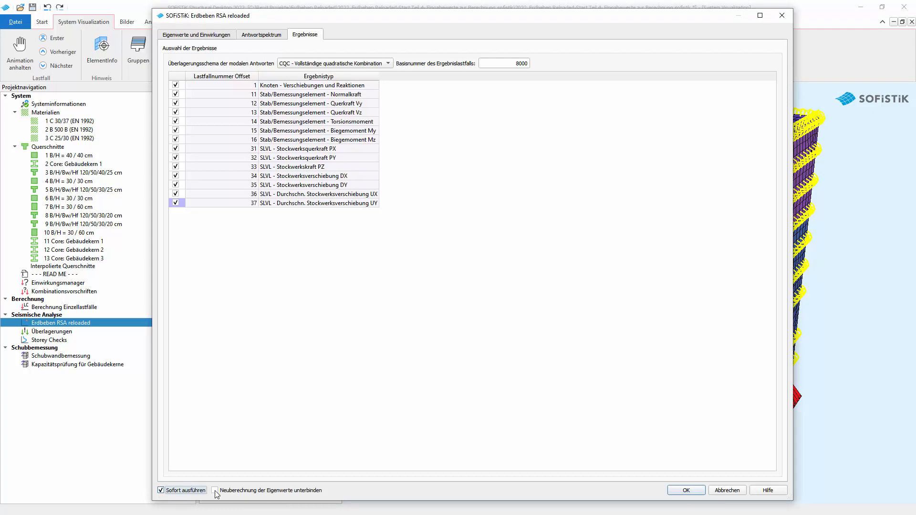
click(216, 491)
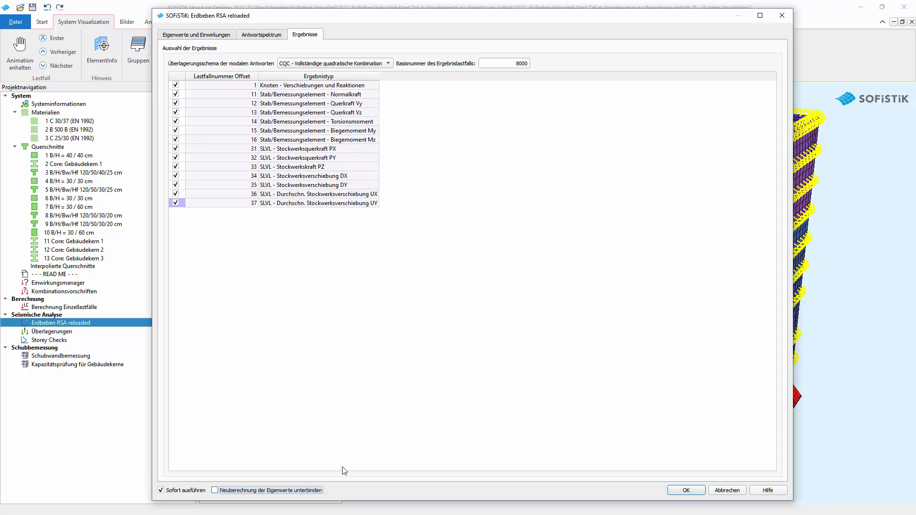
click(699, 491)
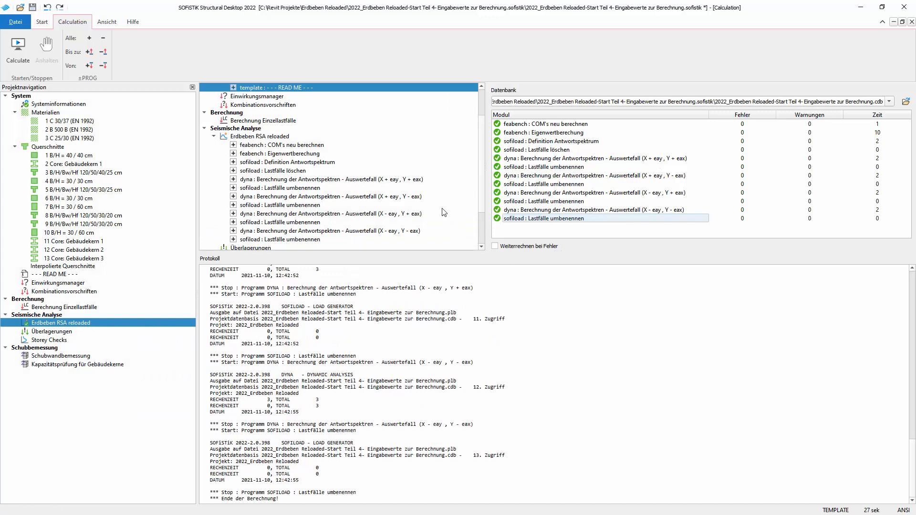
Step: Open the model in System Visualization and reduce the size of the support and hinge symbols
click(43, 22)
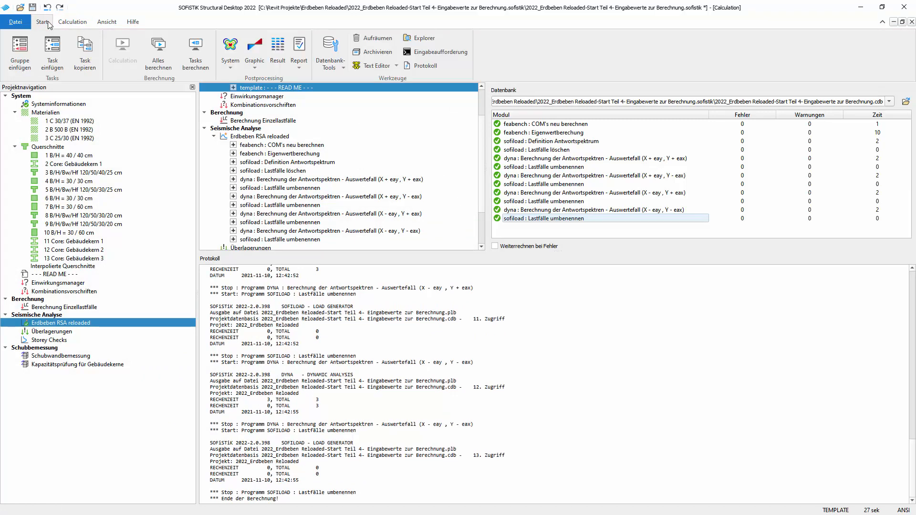
click(73, 24)
click(43, 23)
click(231, 53)
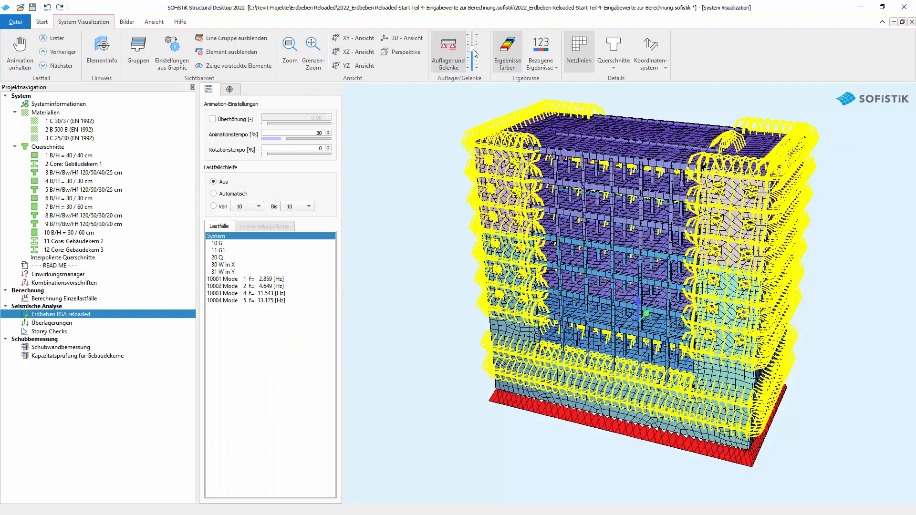
drag(475, 54, 474, 62)
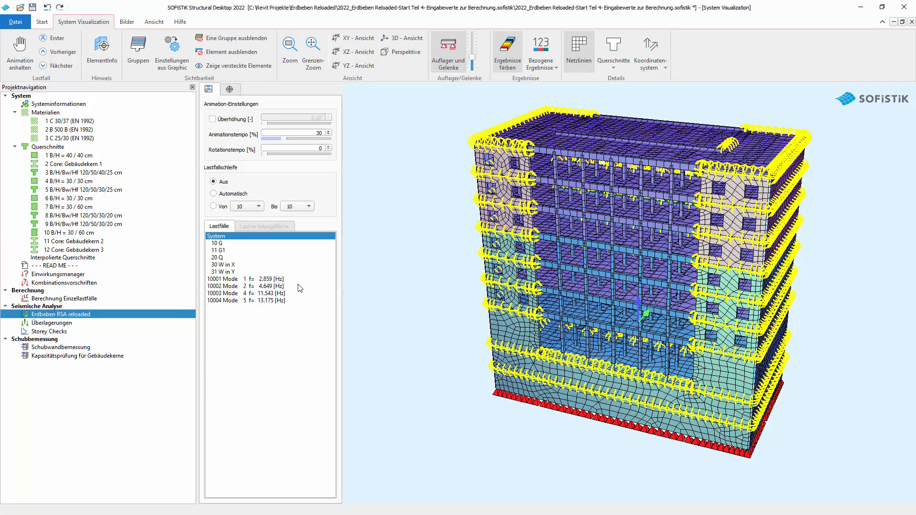
Step: View the animated shape of eigenmode load case 10001 and return to the System display
click(270, 279)
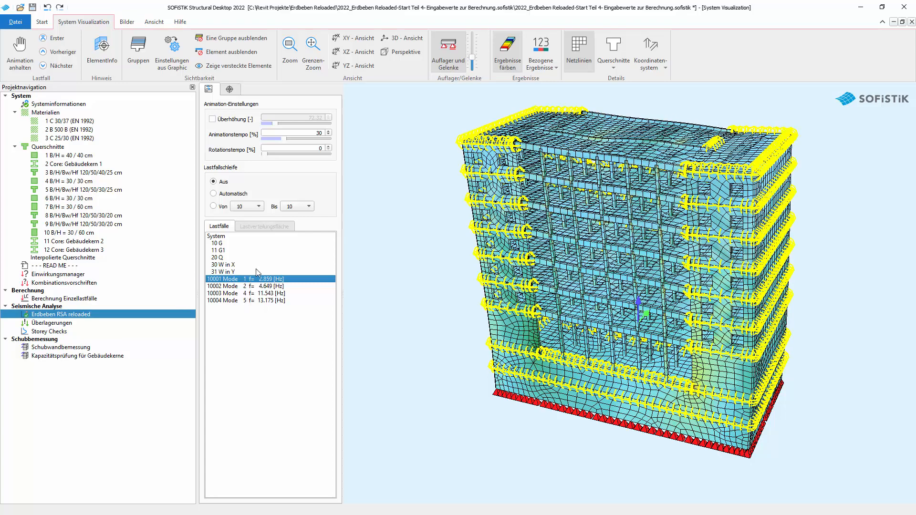
click(227, 237)
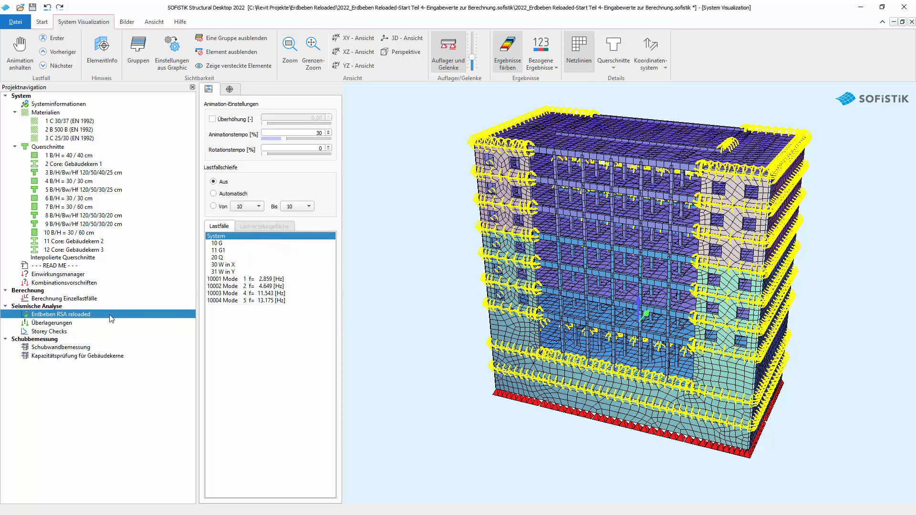
Step: Open the results report of Erdbeben RSA reloaded and examine the storey mass and stiffness centres, eigenvalues, modal masses and mass summary
right_click(157, 313)
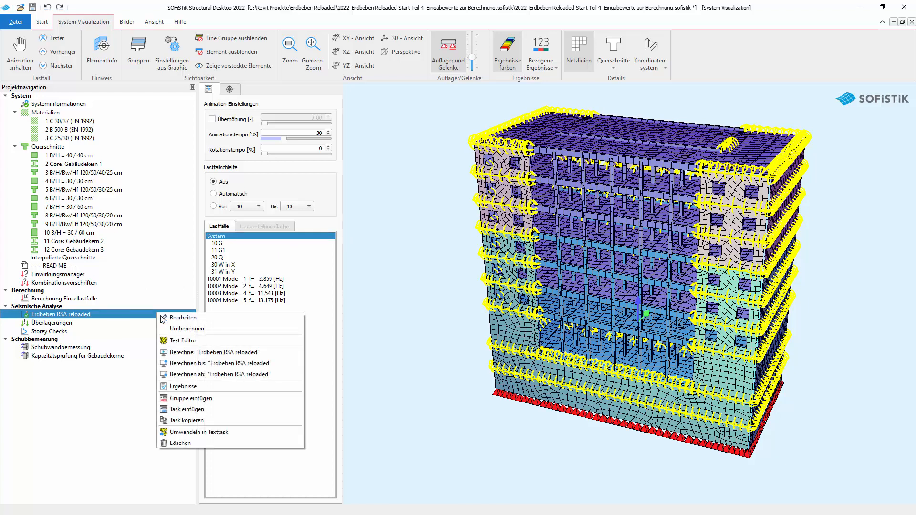
click(201, 386)
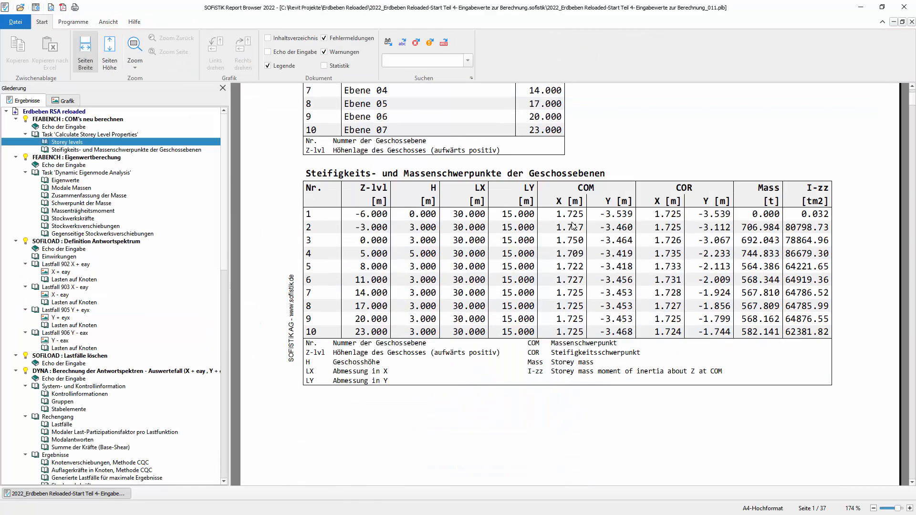
scroll(573, 226, down, 10)
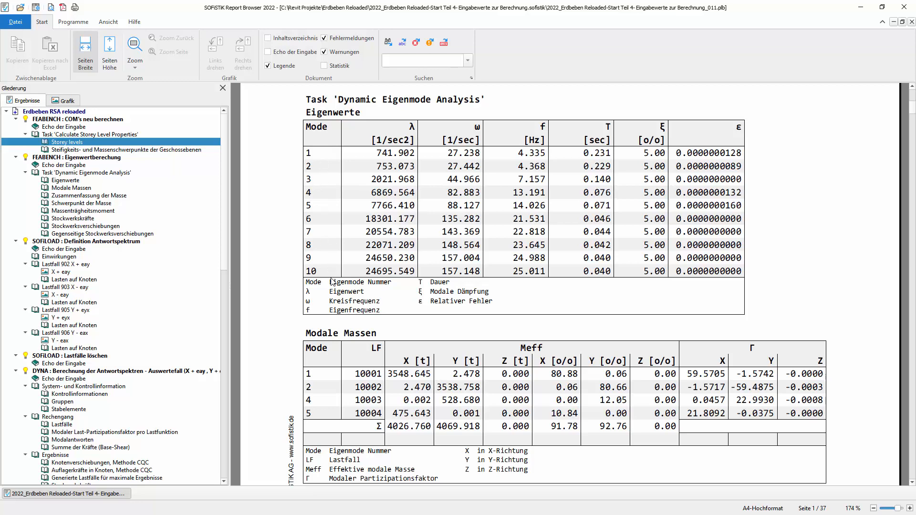
scroll(590, 254, down, 3)
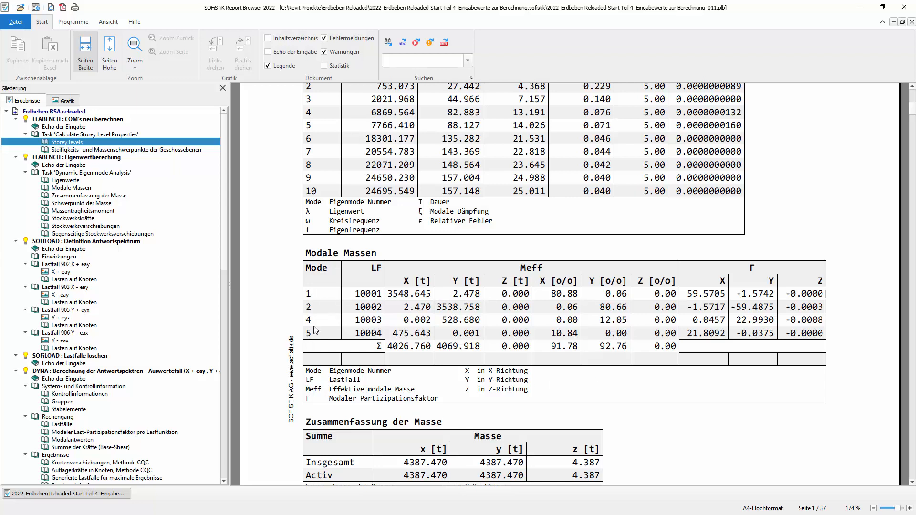
scroll(427, 341, up, 1)
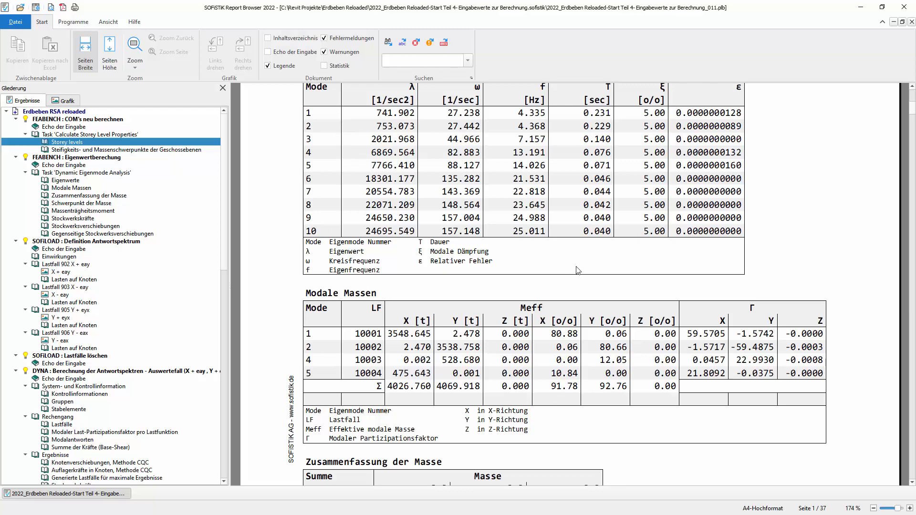
scroll(592, 288, down, 3)
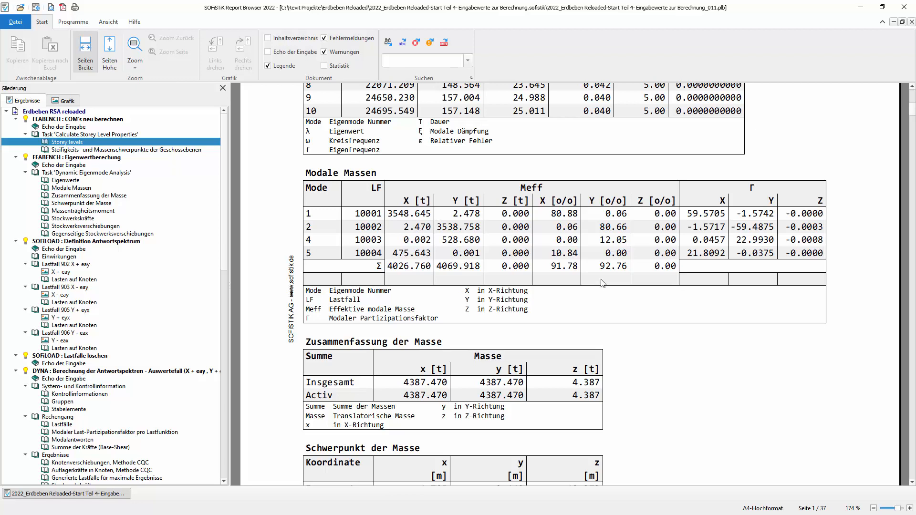
Step: Review the generated load cases for maximum results in the first DYNA response spectrum evaluation (X + eay) of the report
scroll(167, 323, down, 3)
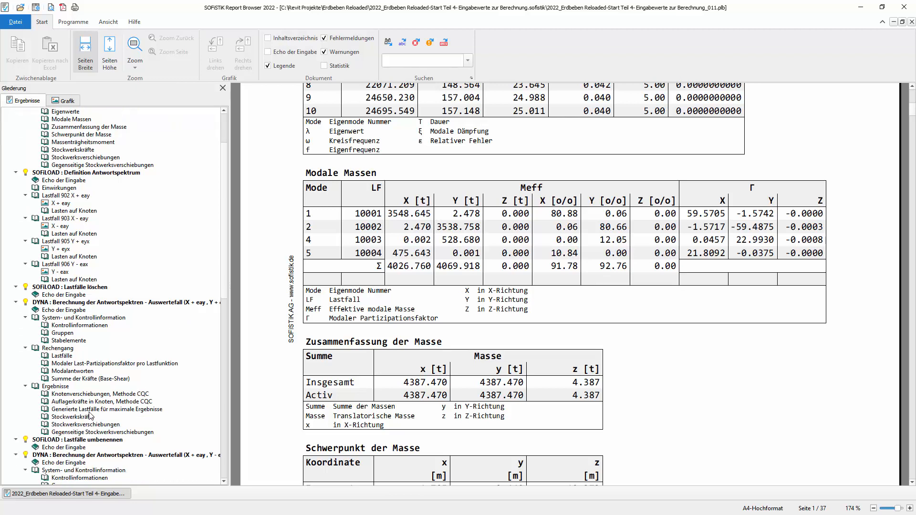
click(83, 410)
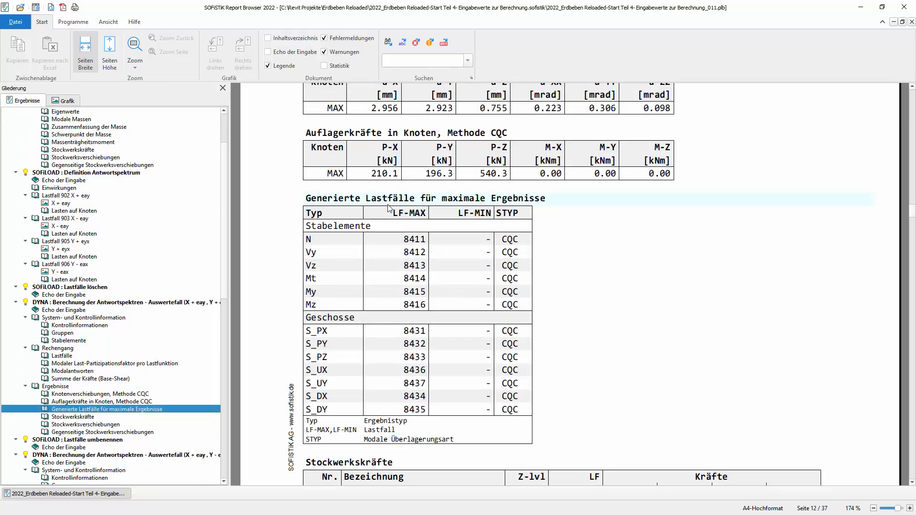
scroll(142, 305, down, 3)
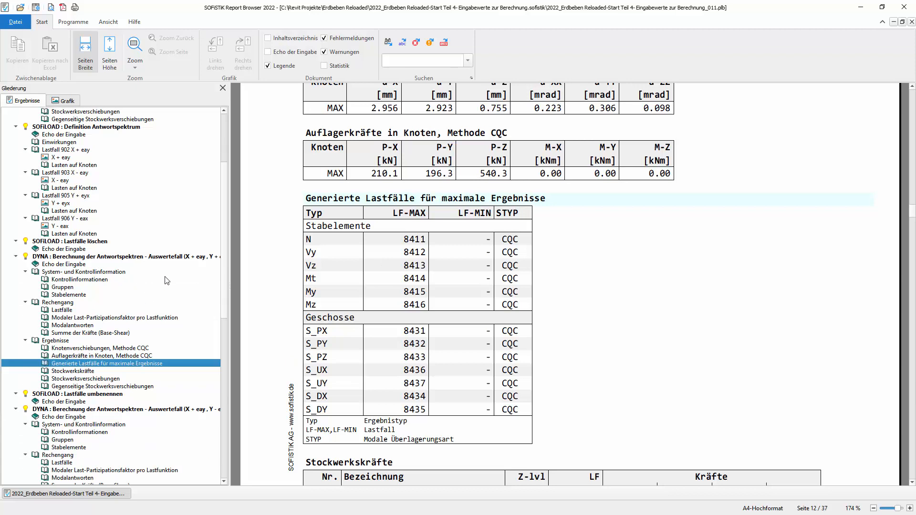
scroll(164, 302, down, 3)
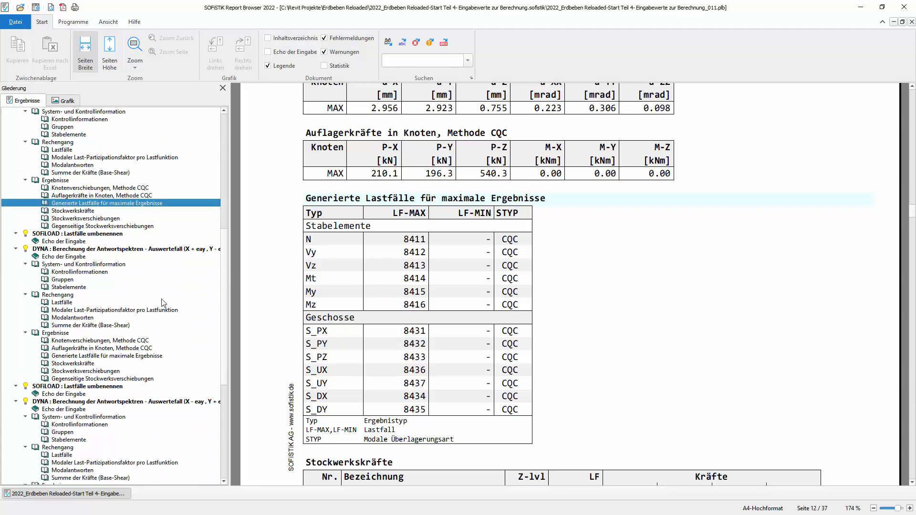
scroll(162, 299, down, 1)
scroll(162, 299, up, 15)
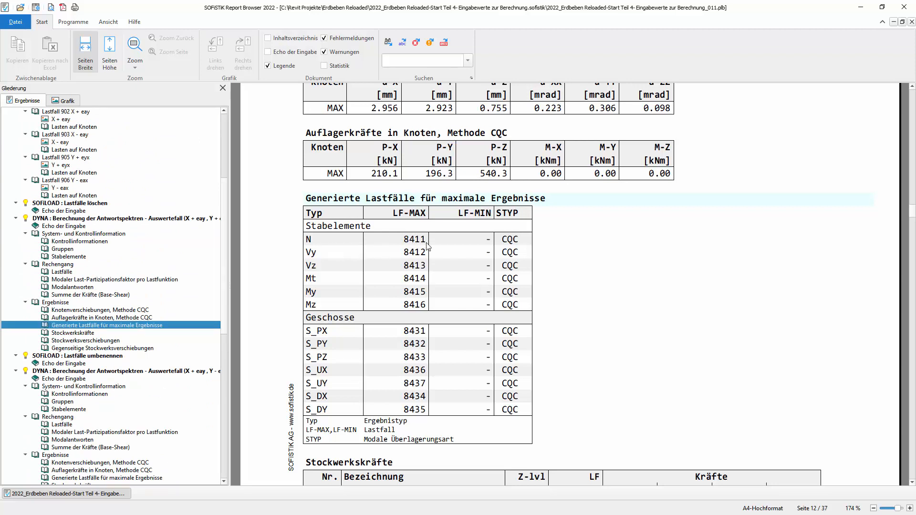
Step: Check the generated load cases for the X + eay, Y - eax evaluation and the first X - eay evaluation, and close the report
scroll(157, 295, down, 3)
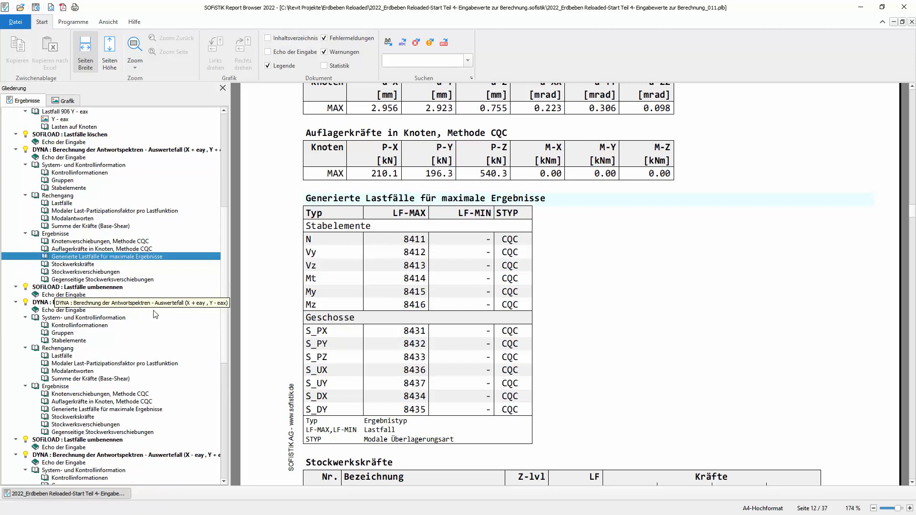
click(123, 409)
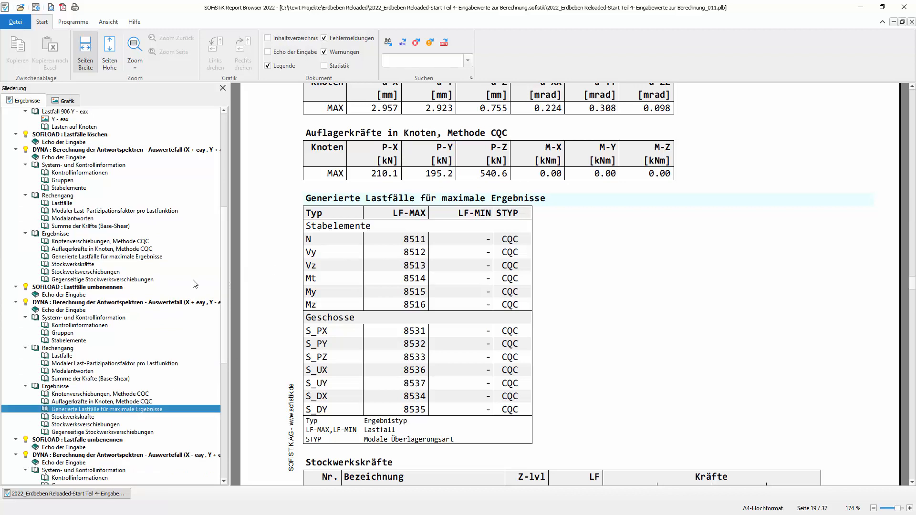
scroll(193, 285, down, 12)
click(115, 288)
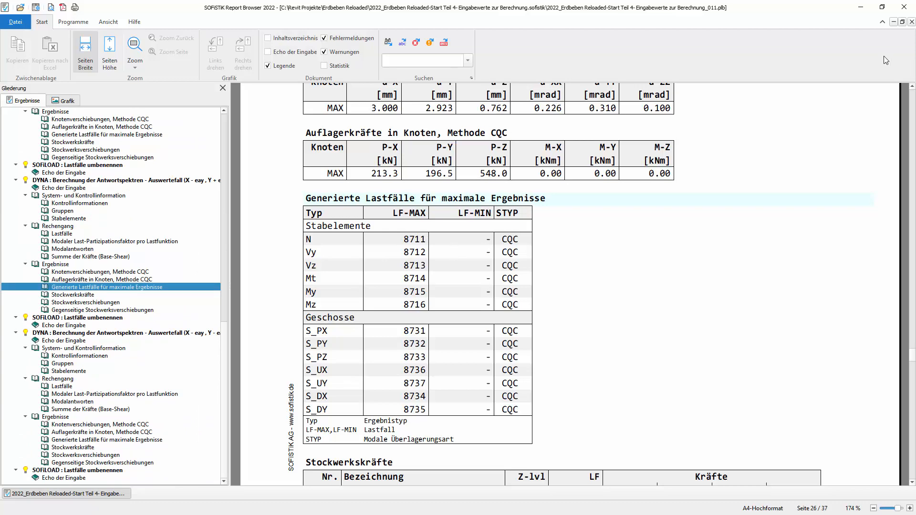
click(904, 7)
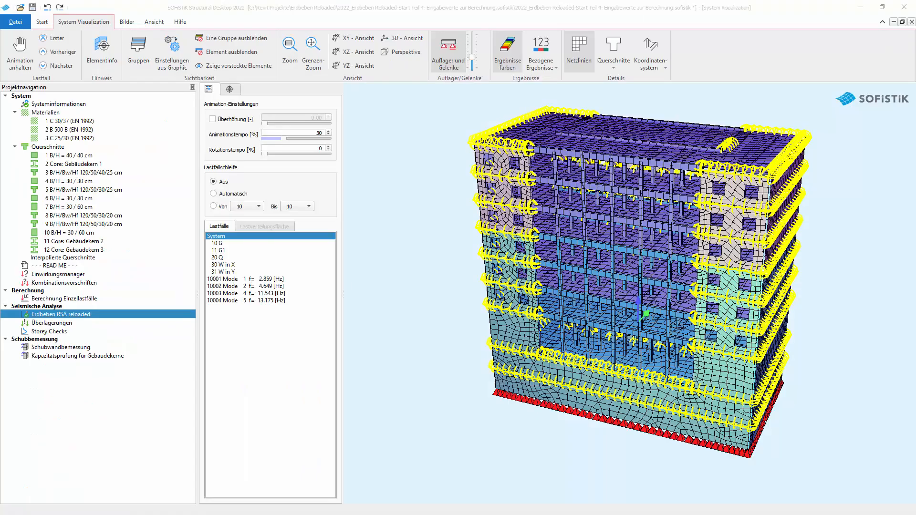